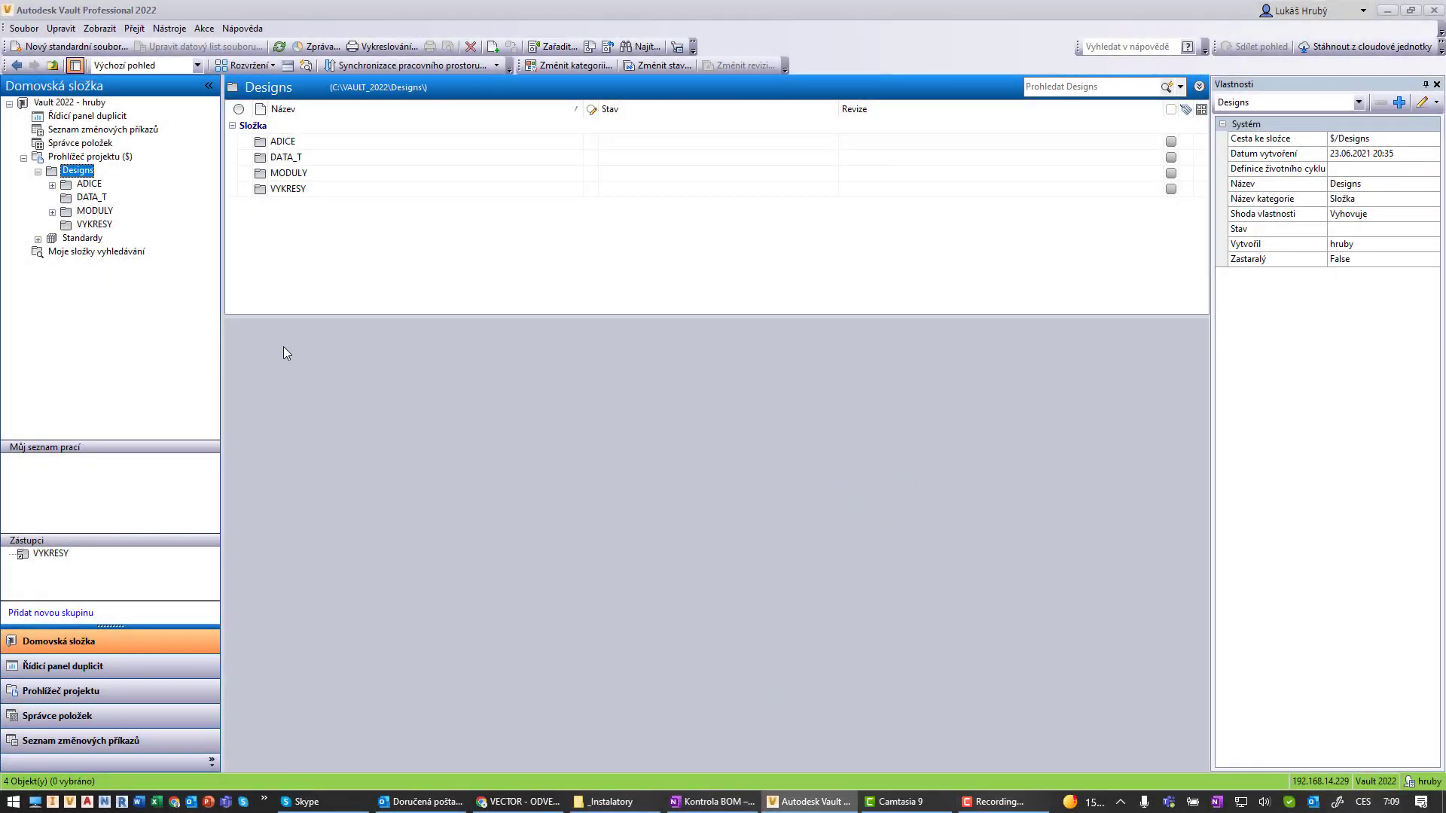
Launch Autodesk Autoloader 2022 for Vault from the system search.
key("super")
type("auto")
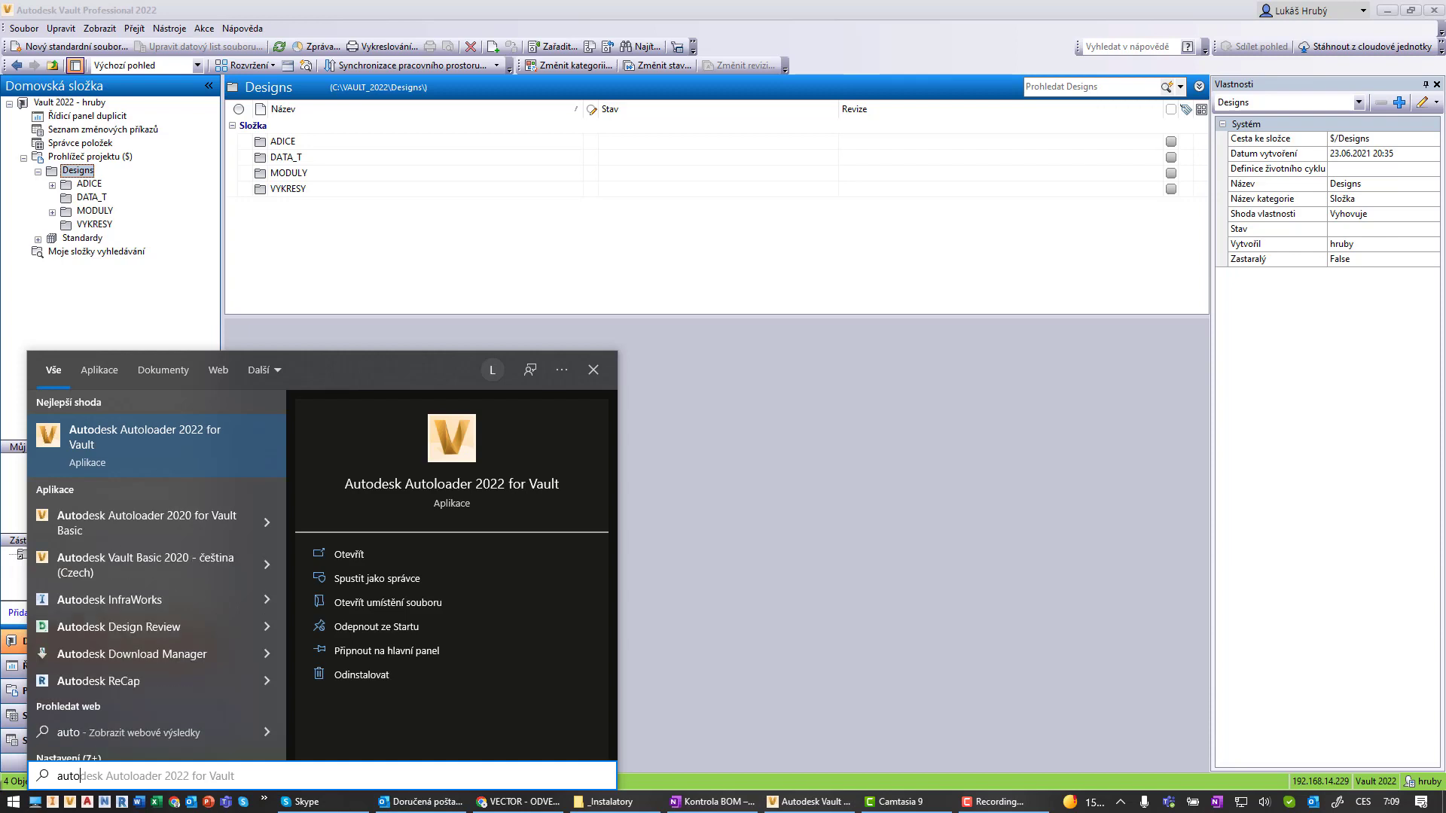
key("Return")
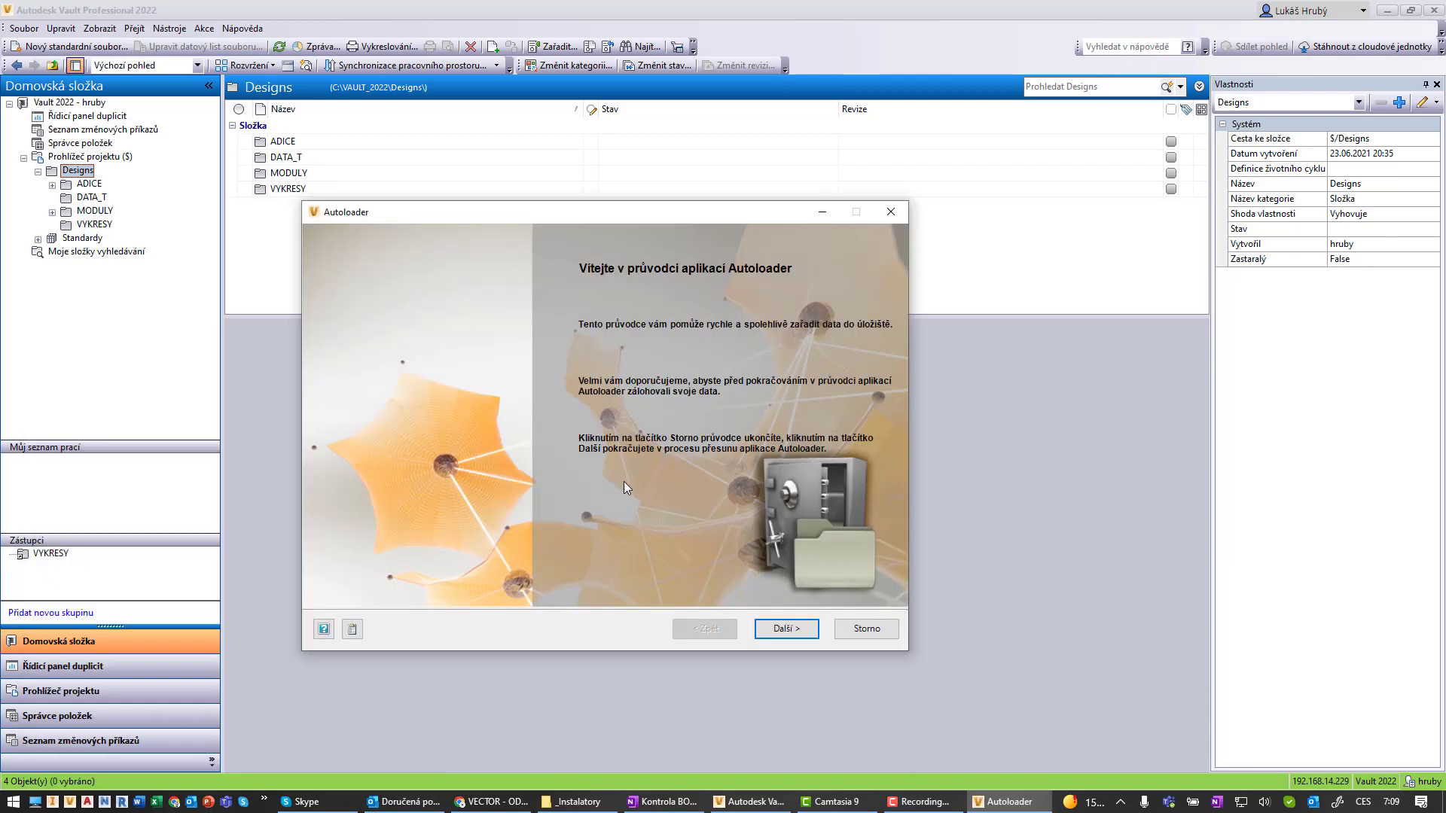
Review and accept the duplicate-search criteria in Autoloader settings, returning to the welcome page.
left_click(352, 629)
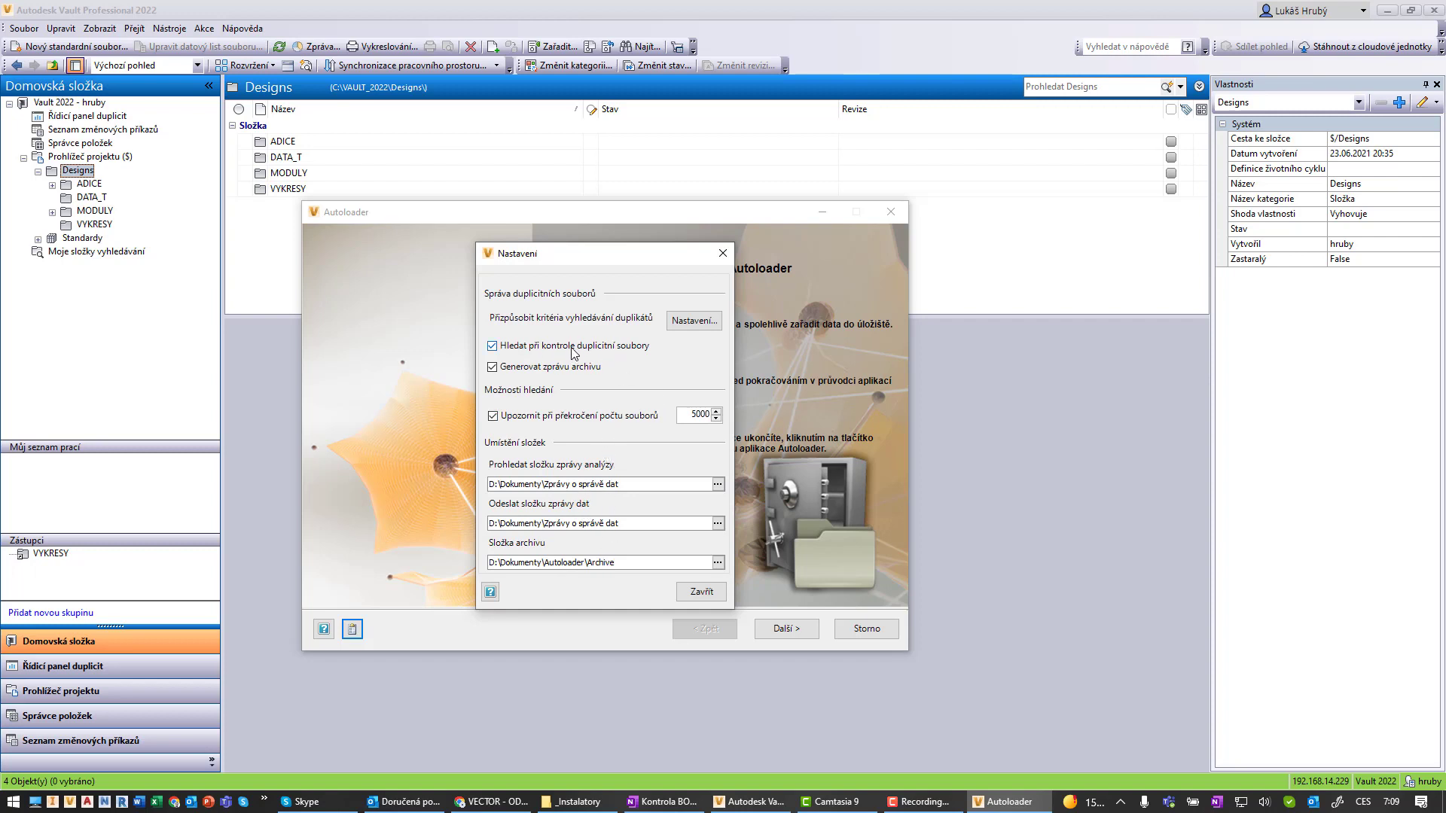
left_click(691, 323)
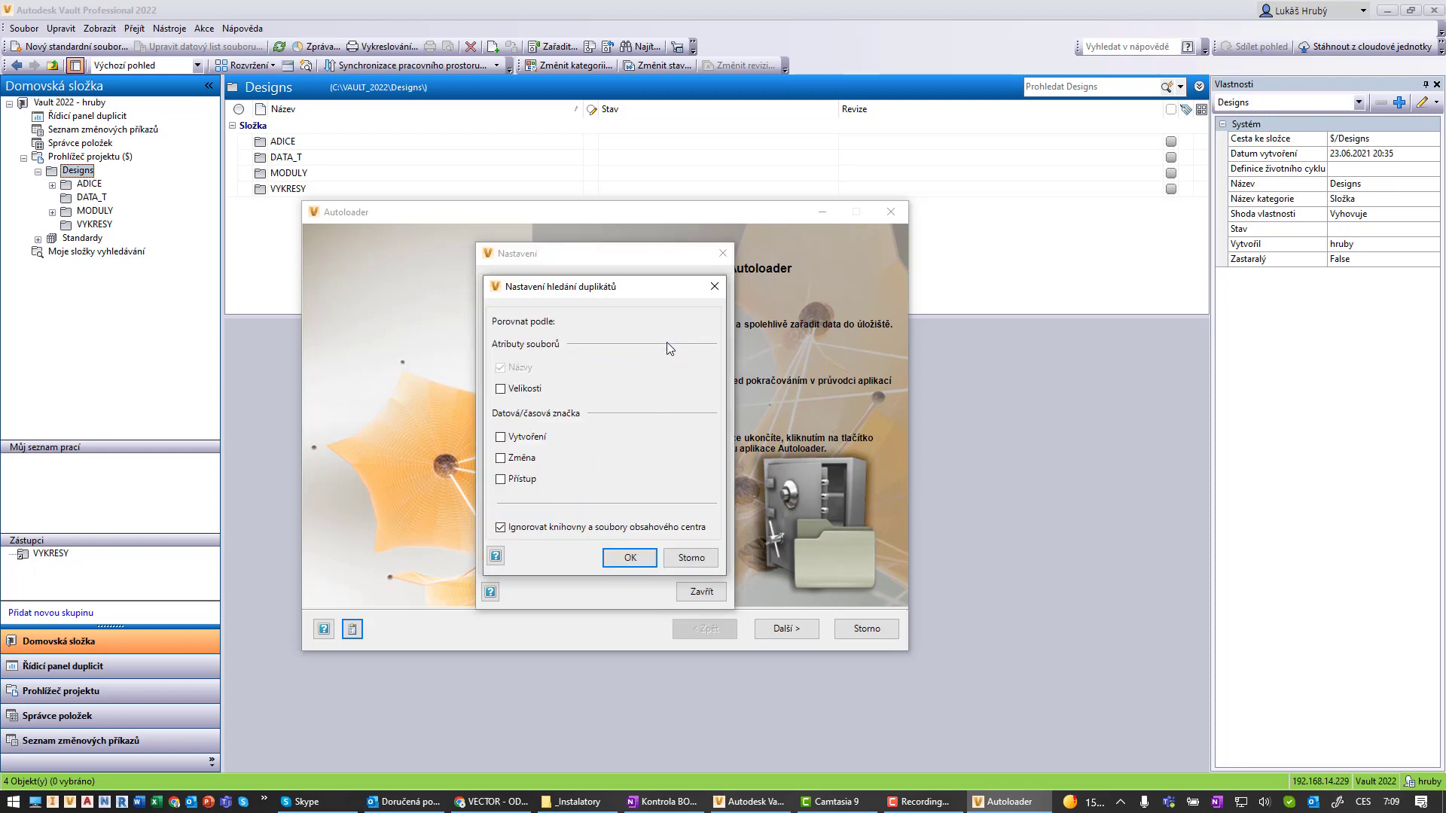
left_click(622, 560)
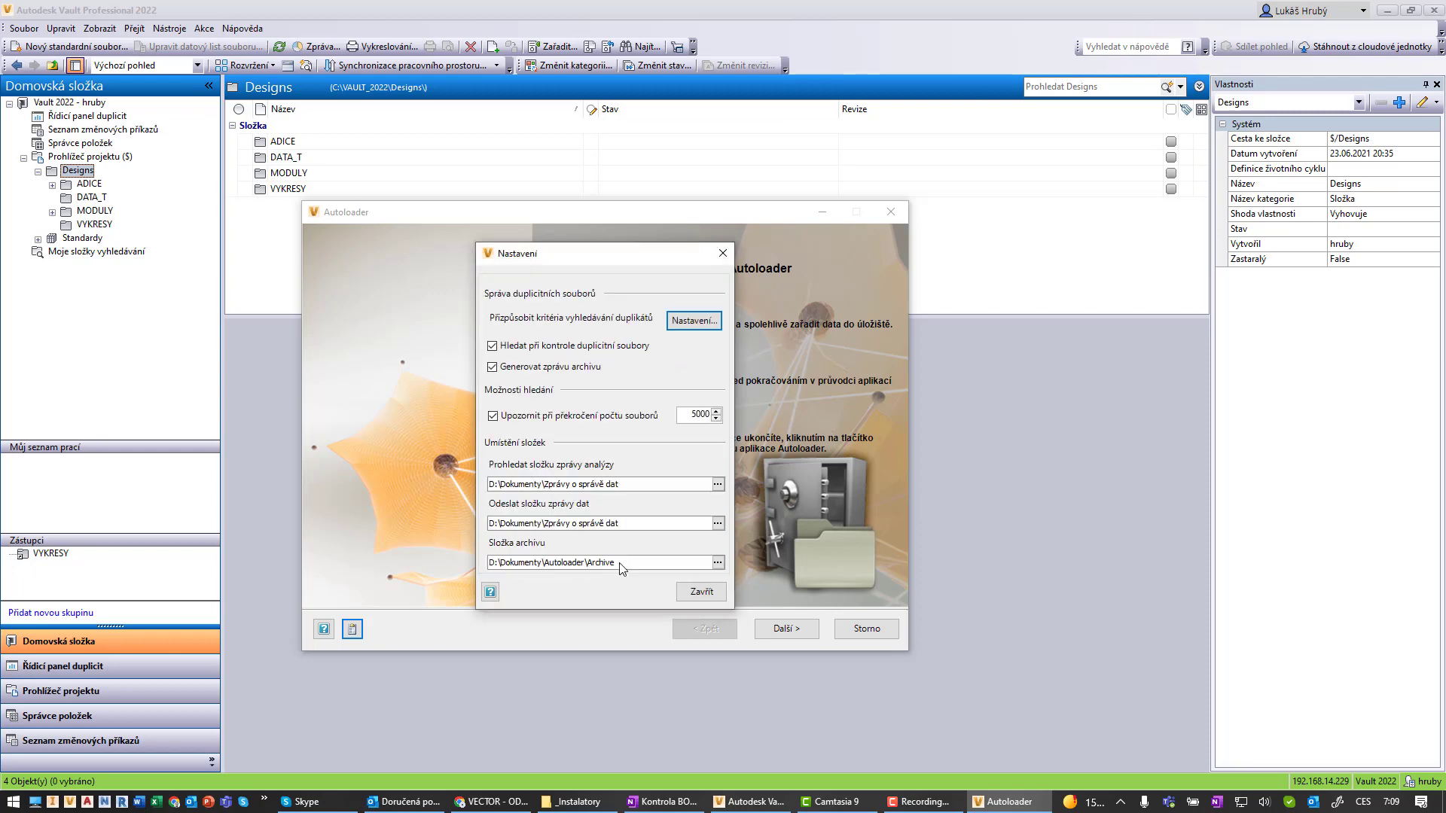
left_click(688, 593)
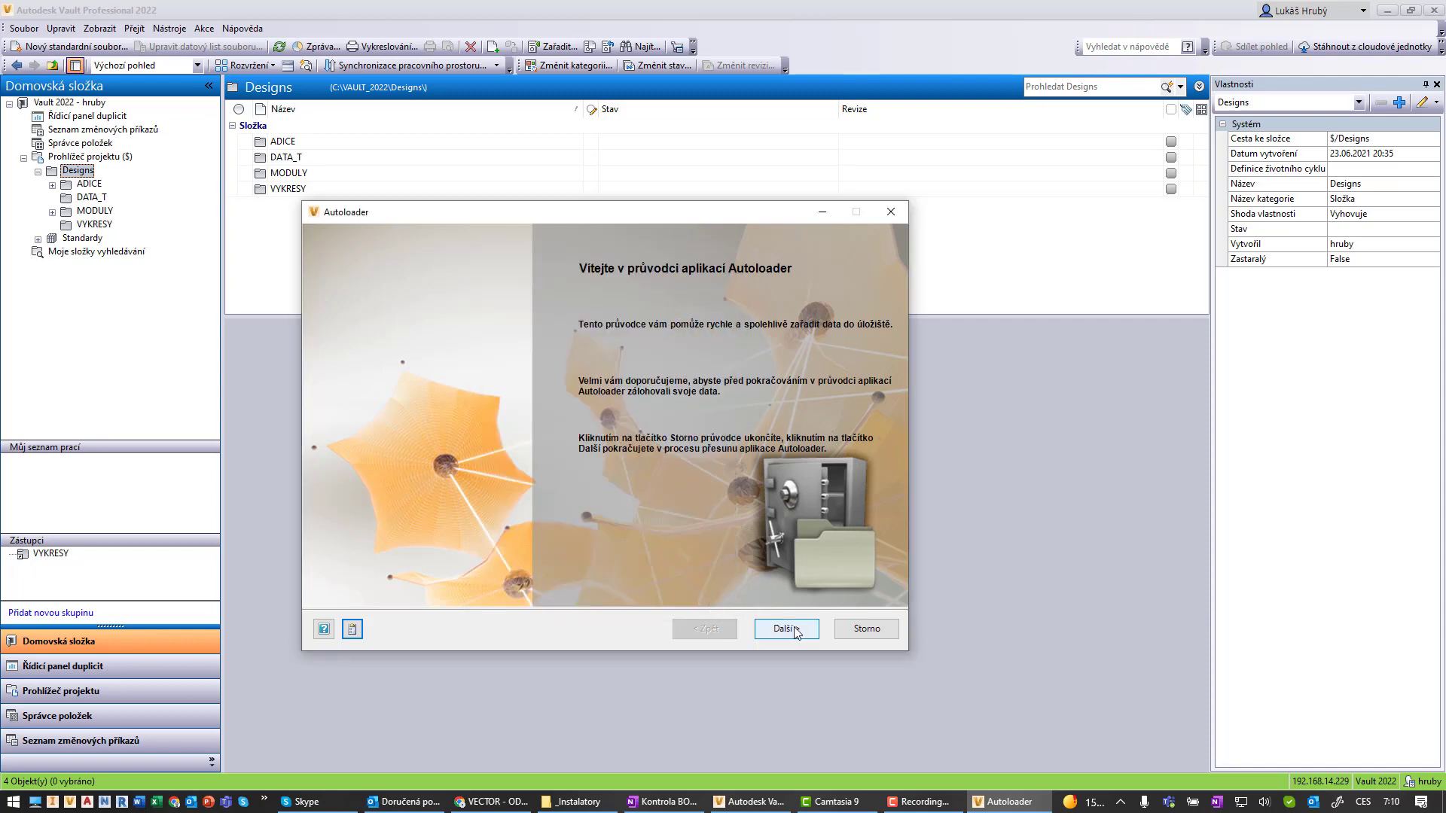
Choose the Projekty\Inkjet Printer Prototype folder as the source data folder.
left_click(786, 629)
left_click(352, 292)
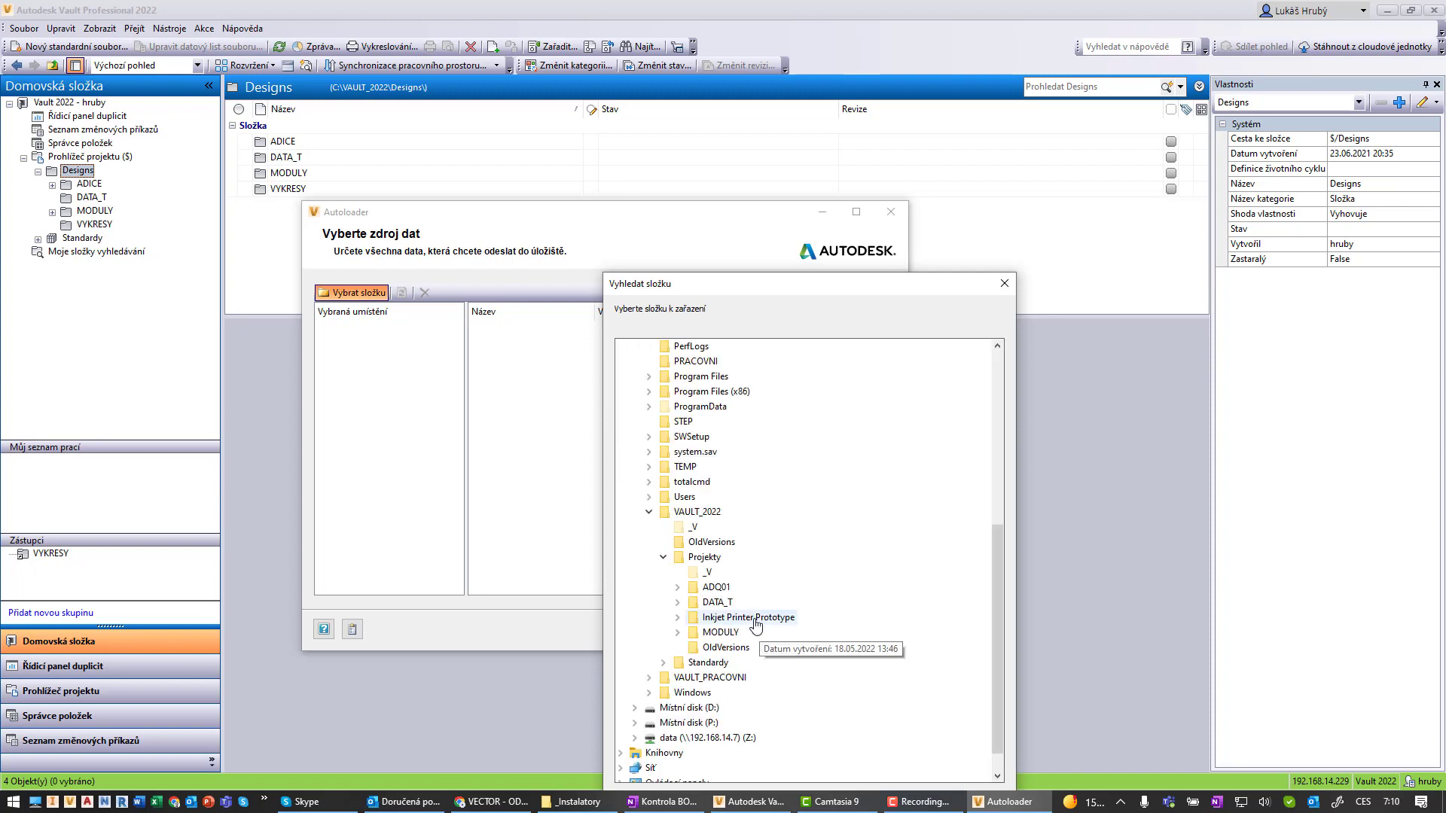
left_click(754, 622)
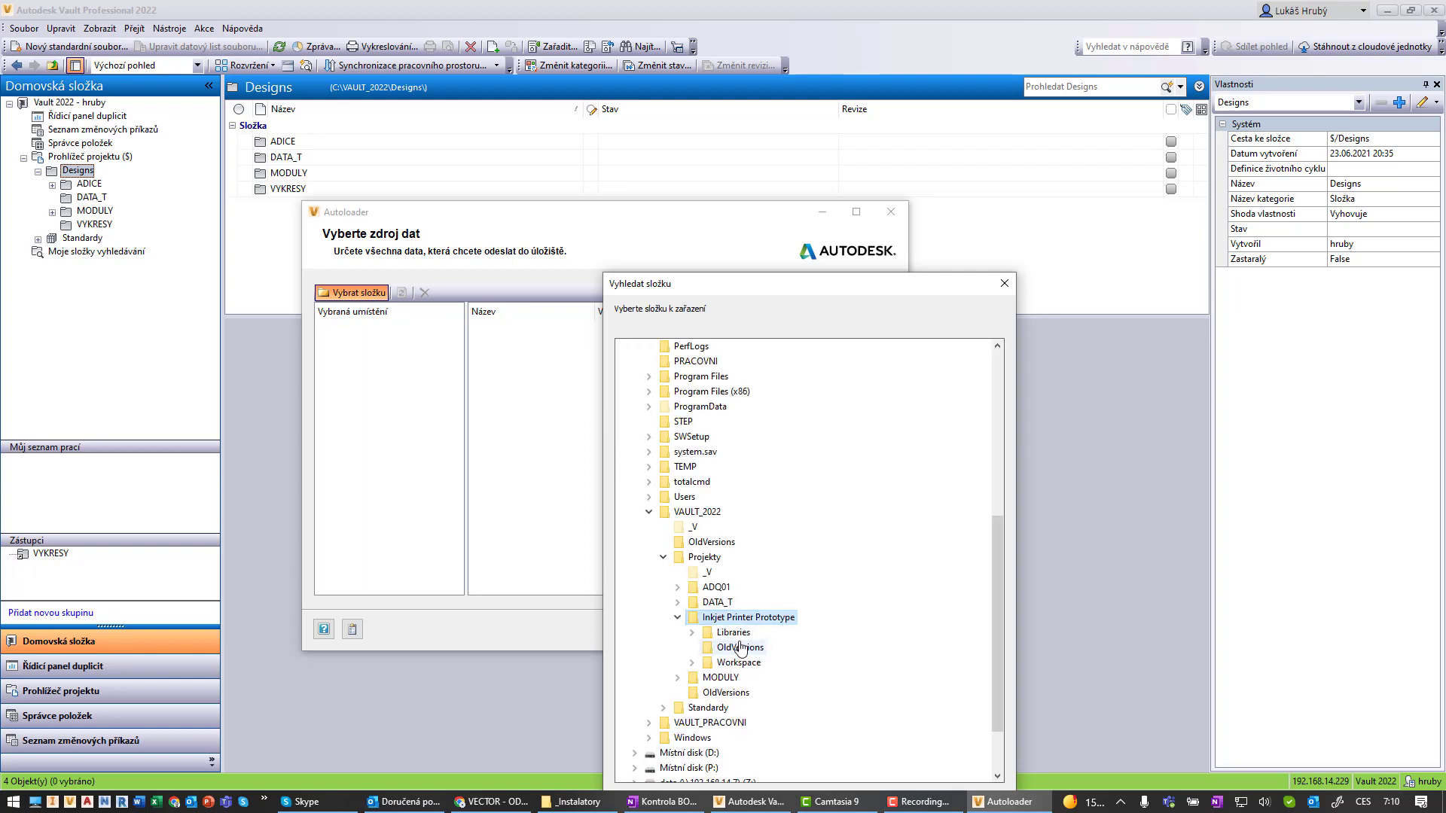
left_click_drag(771, 298, 770, 150)
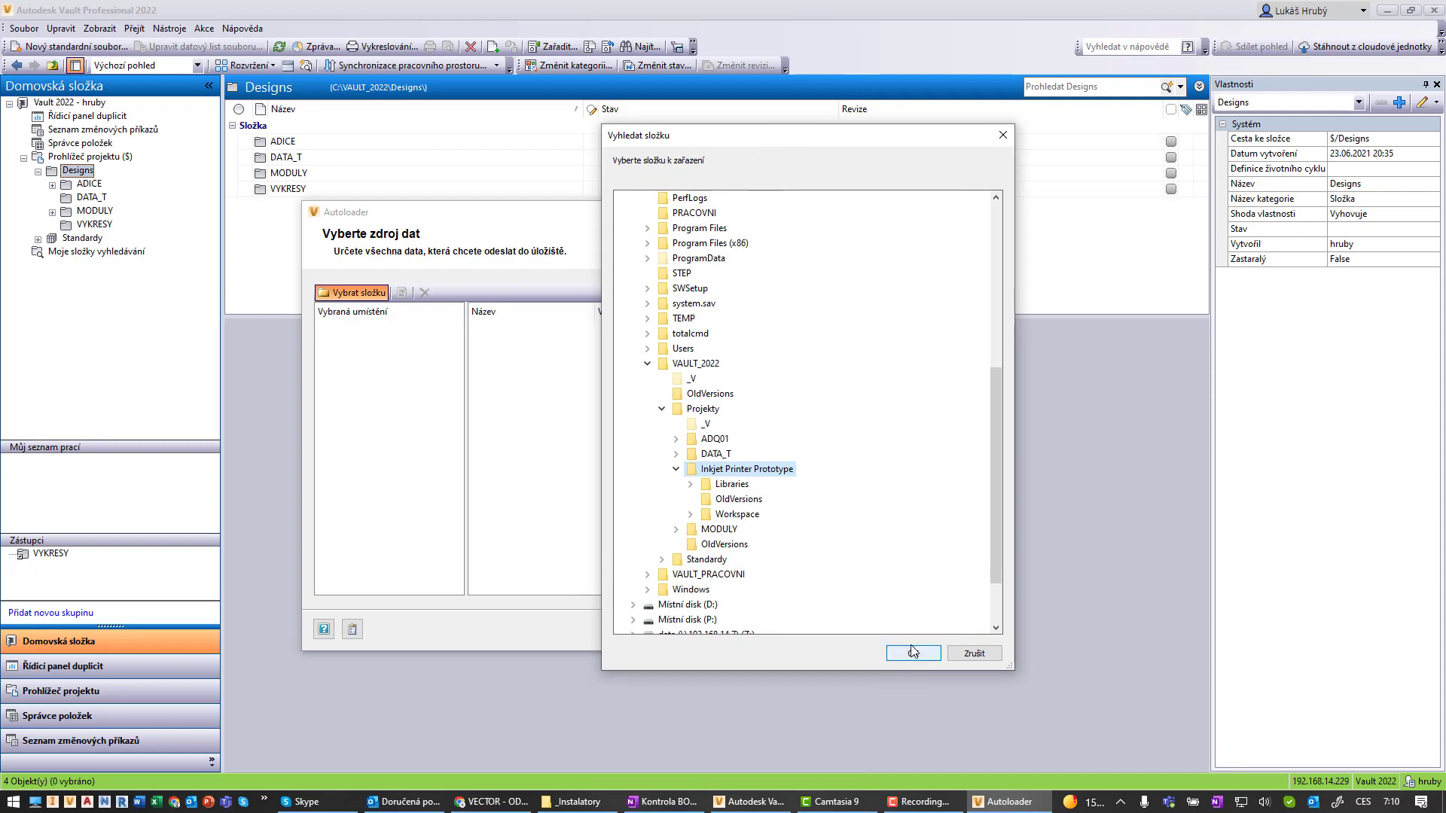
left_click(913, 652)
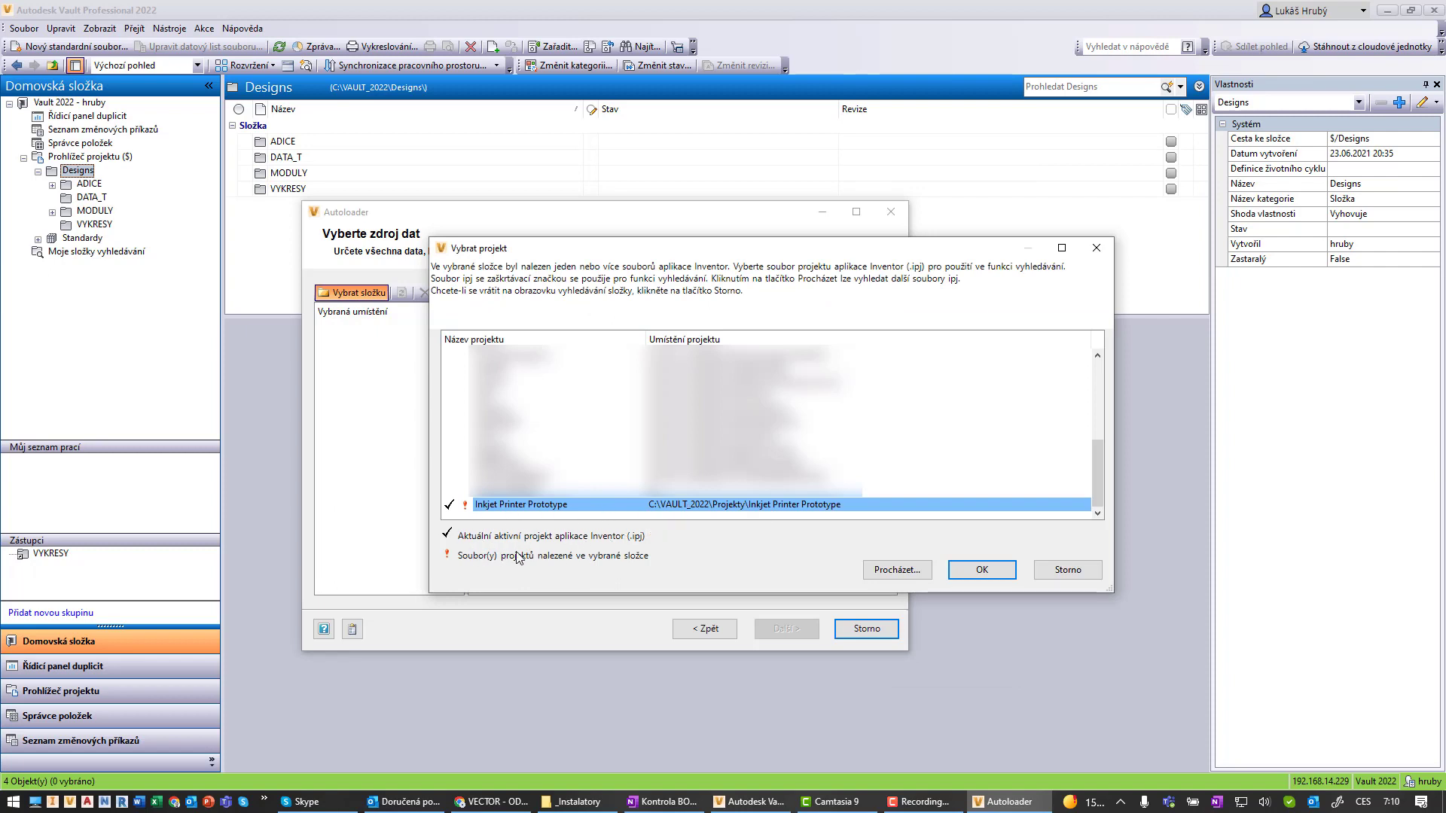
Accept Inkjet Printer Prototype as the Inventor project, expand its Workspace tree, and continue to scanning.
left_click(978, 571)
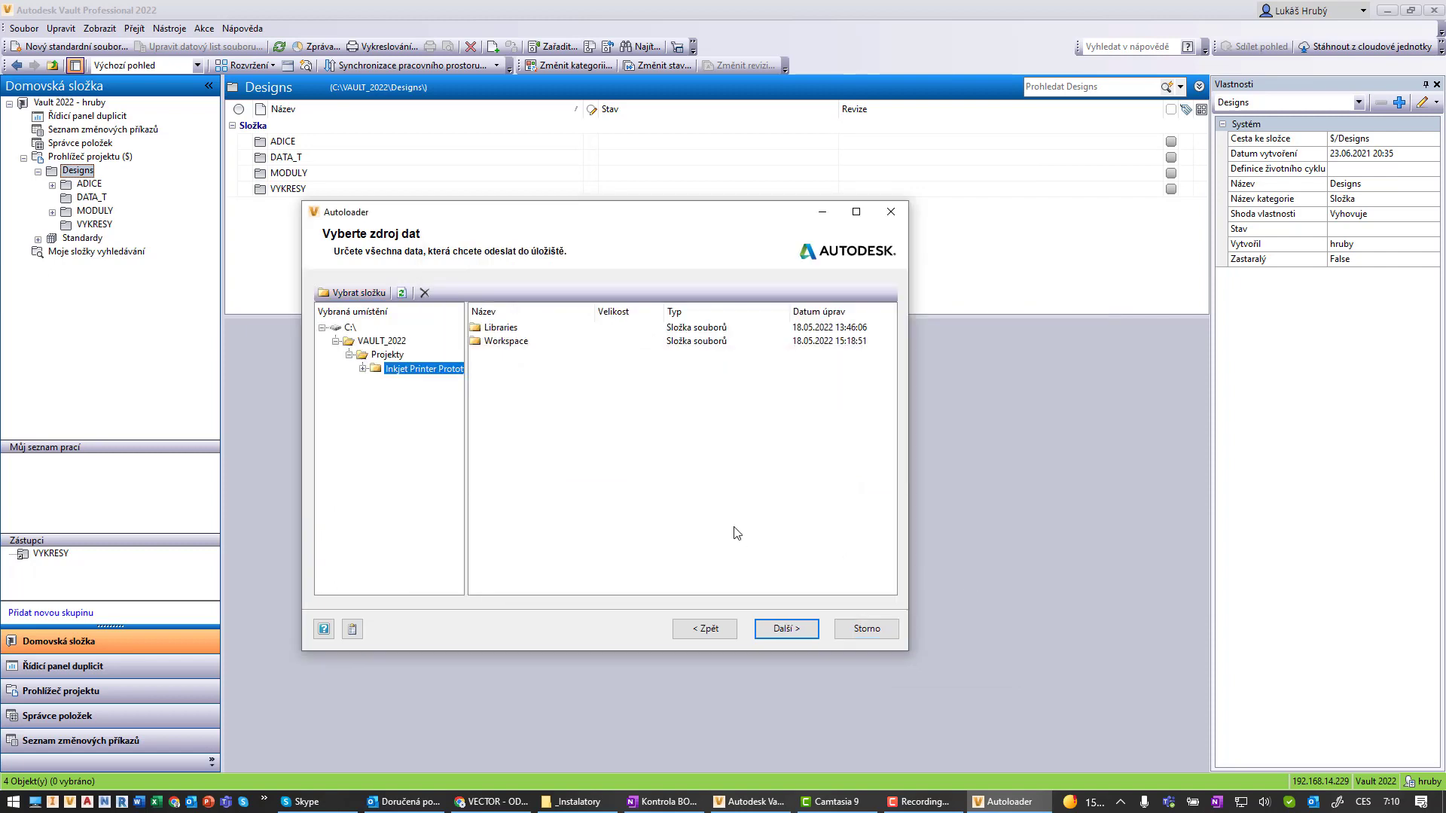
left_click(362, 369)
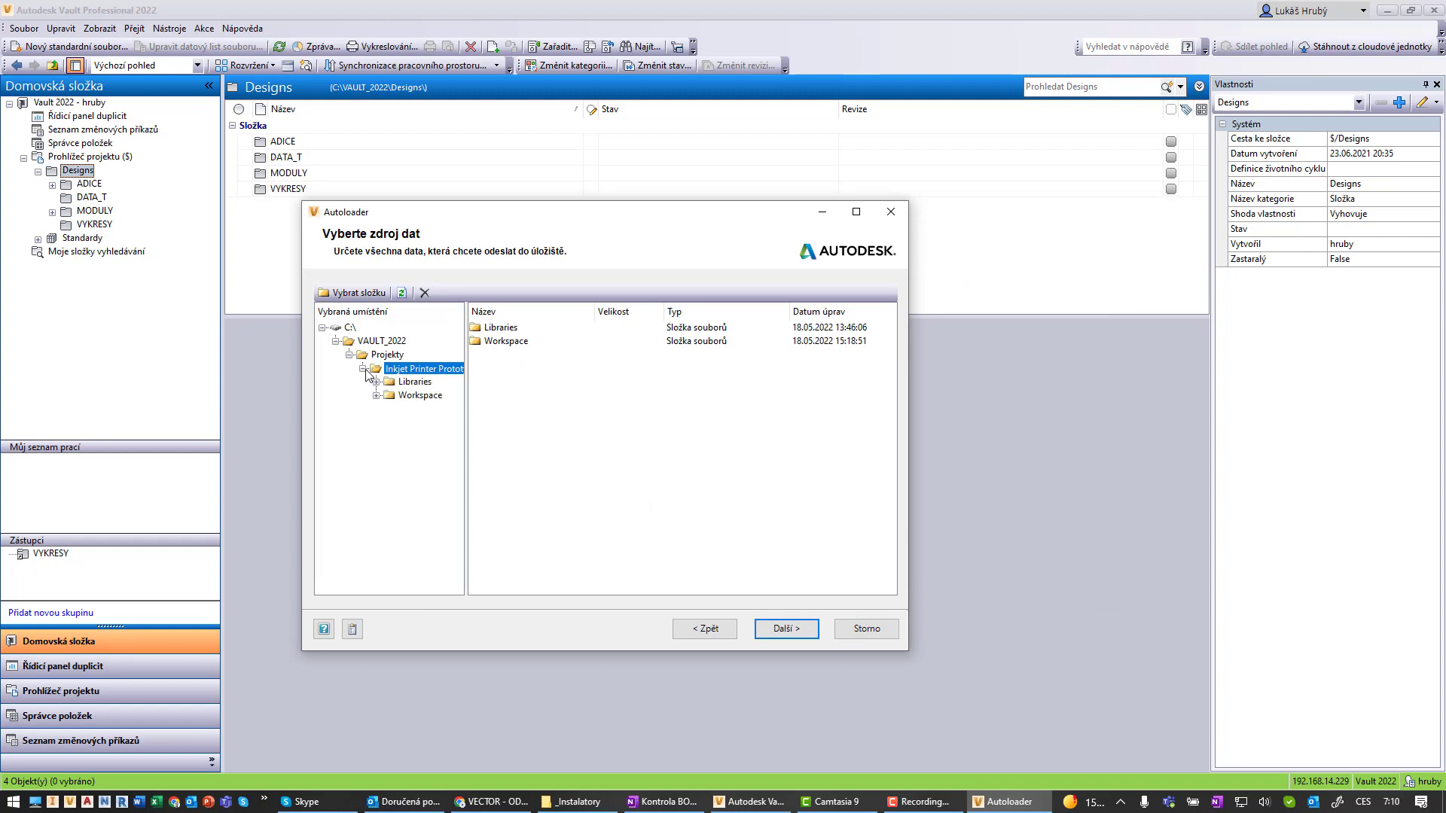
left_click(376, 395)
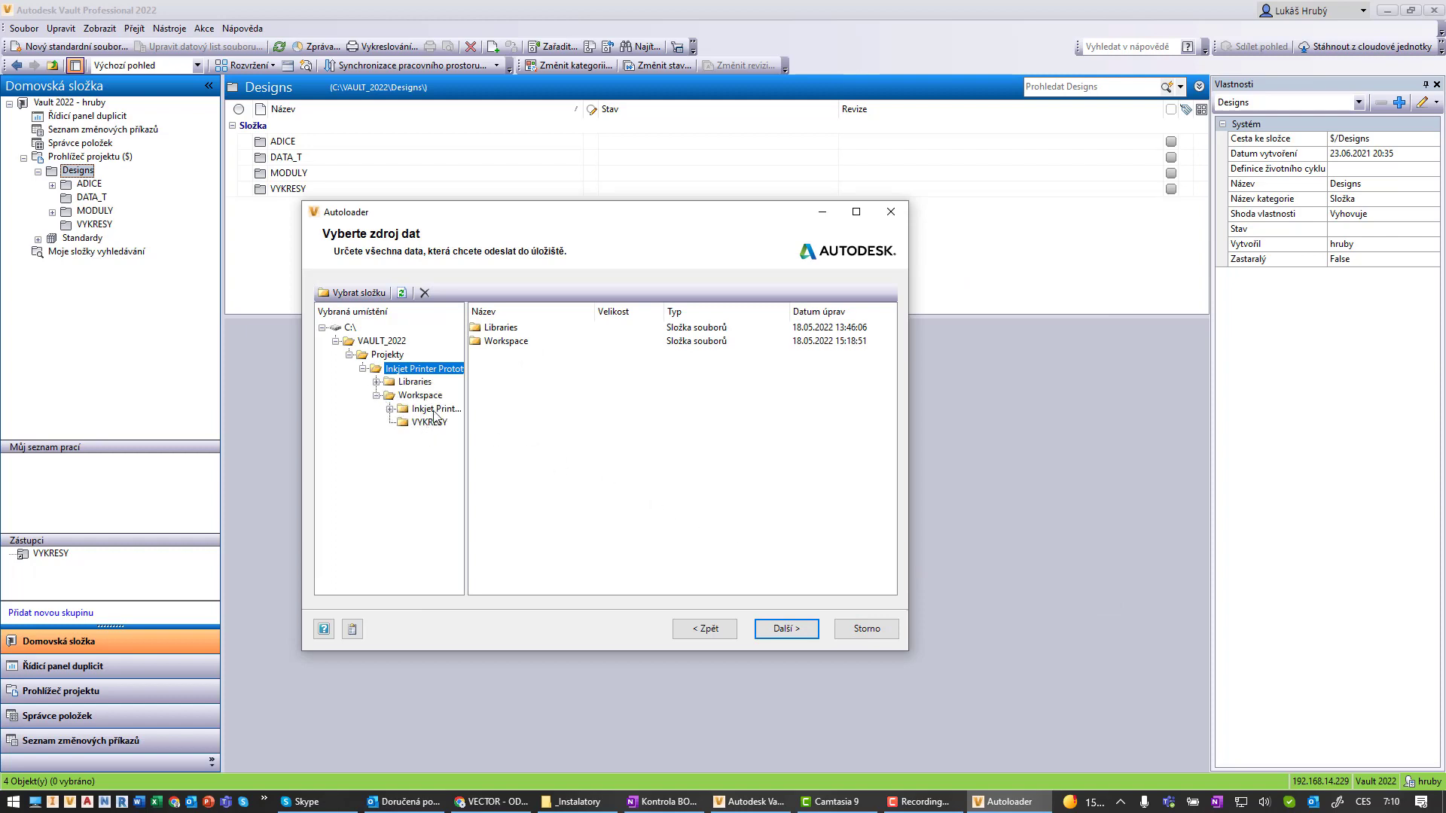
left_click(792, 631)
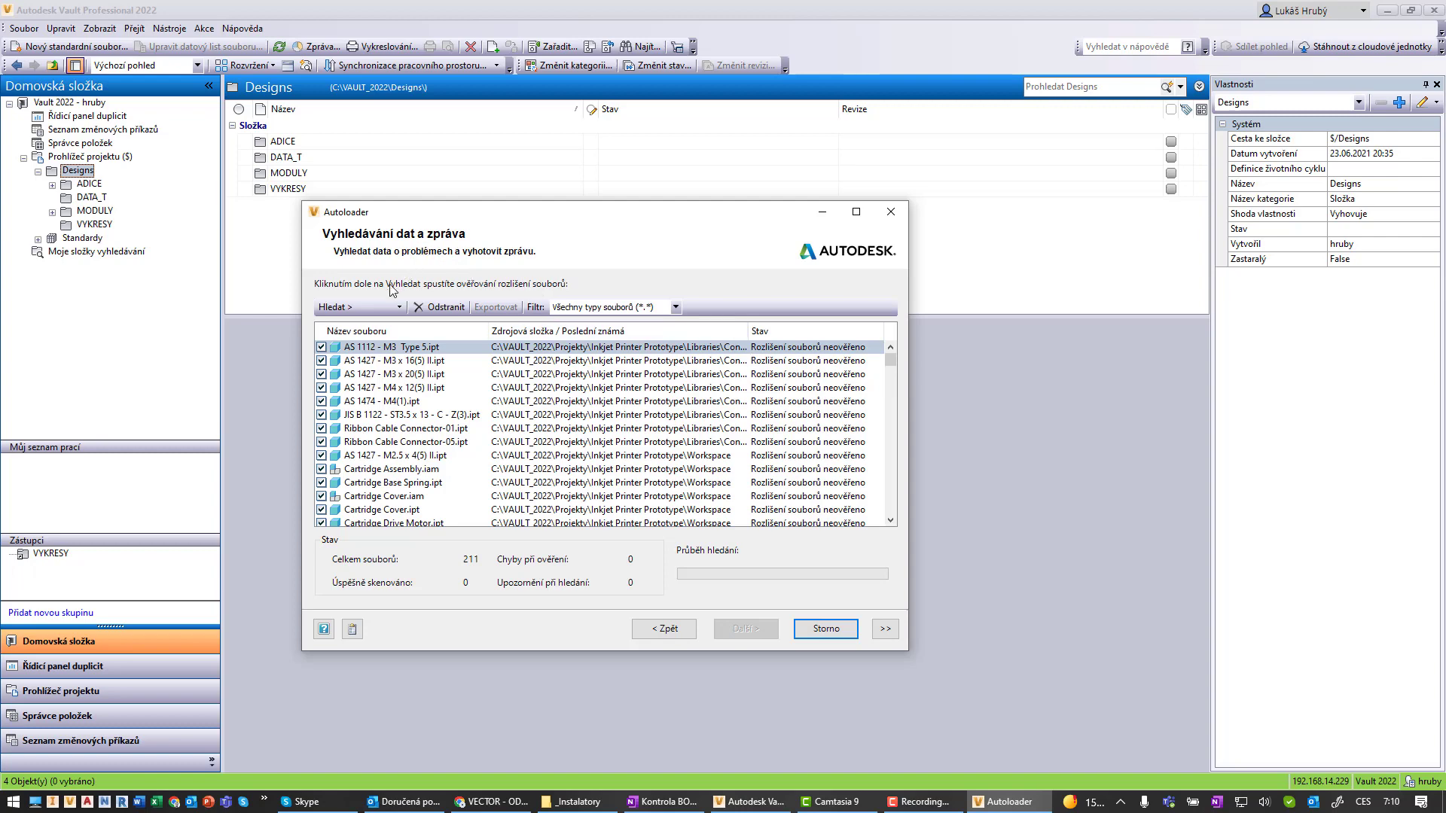
Run a duplicate-file search, then a regular problem scan of the project files.
left_click(399, 306)
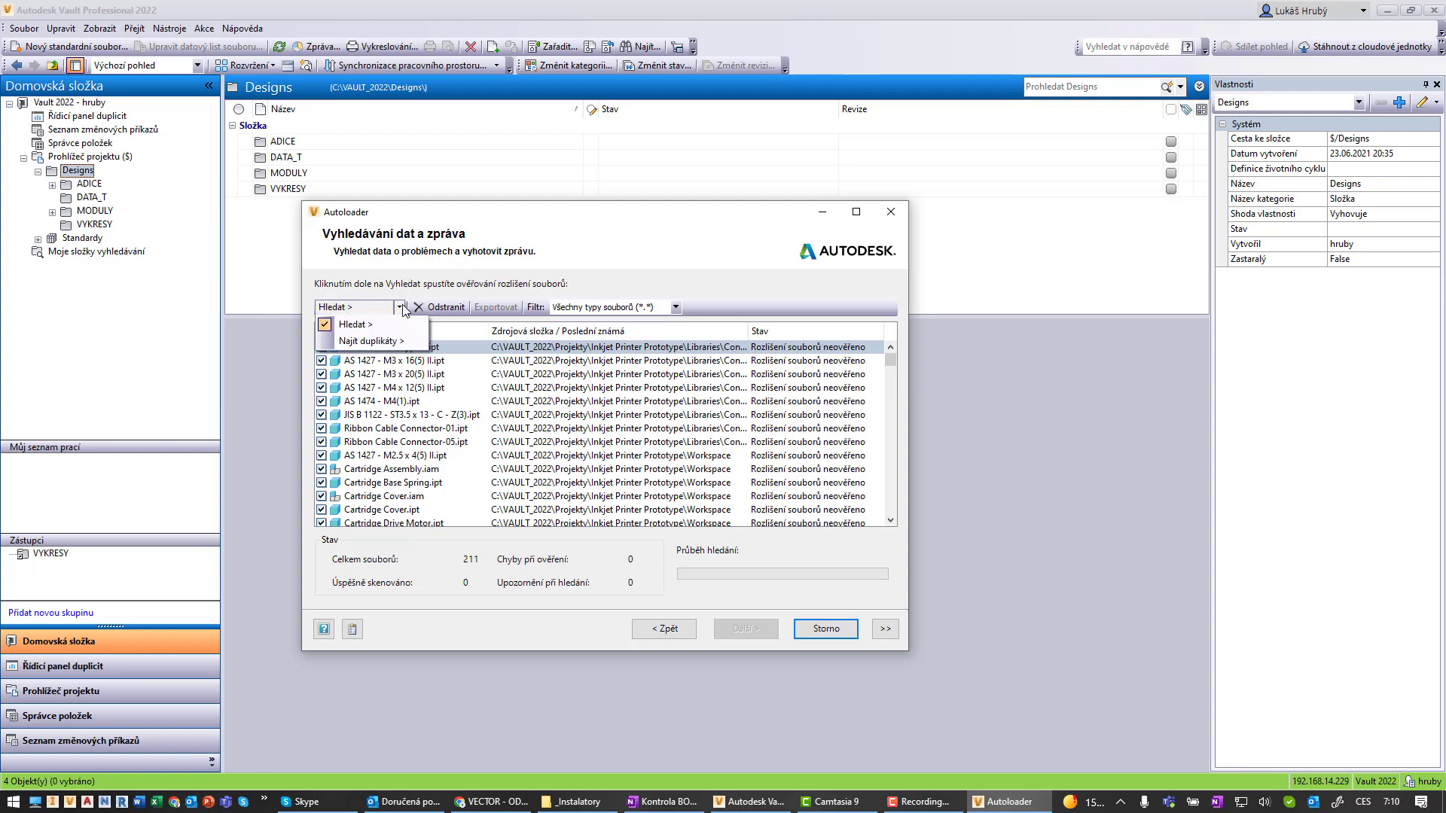
left_click(376, 343)
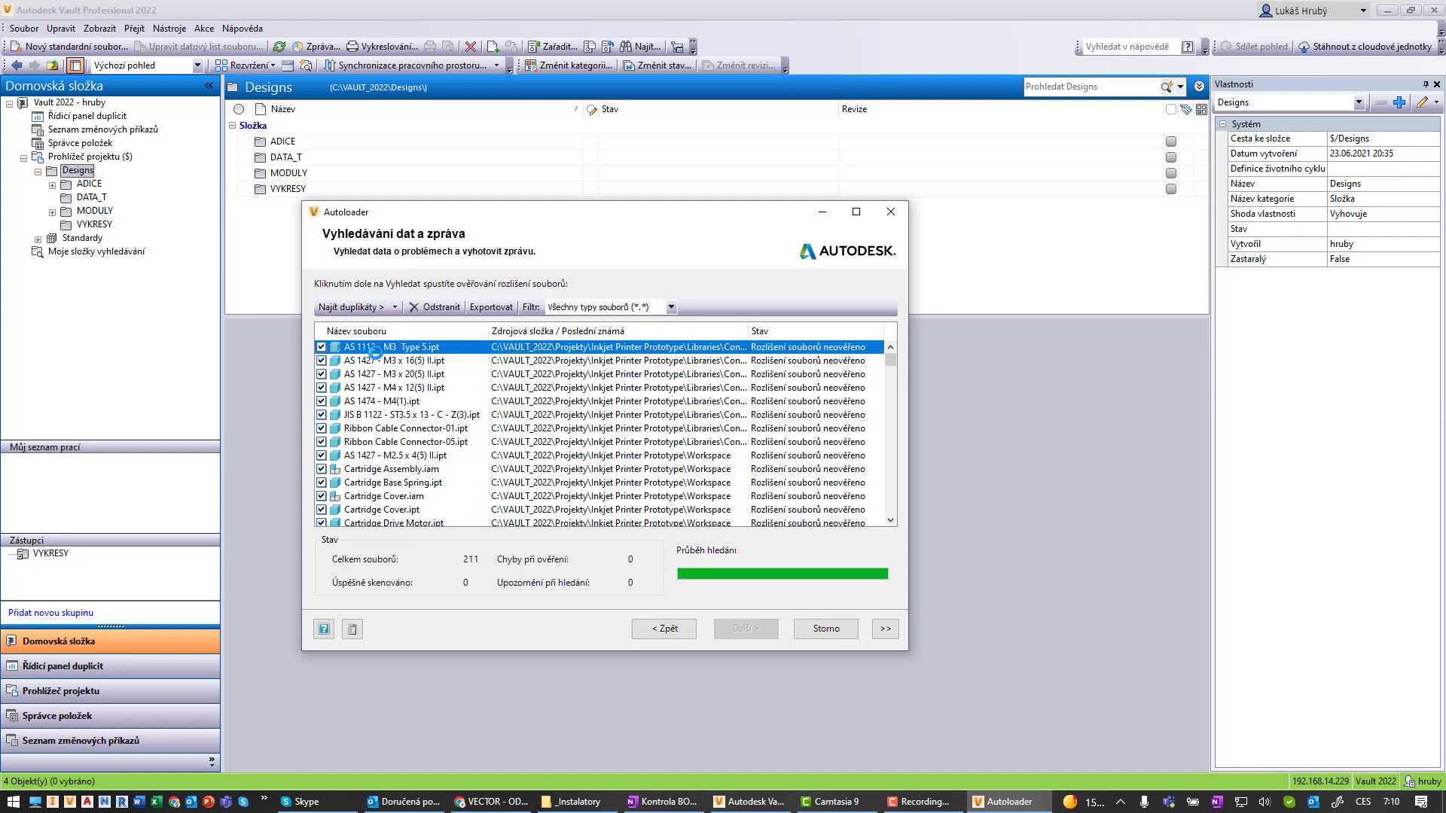
left_click(394, 307)
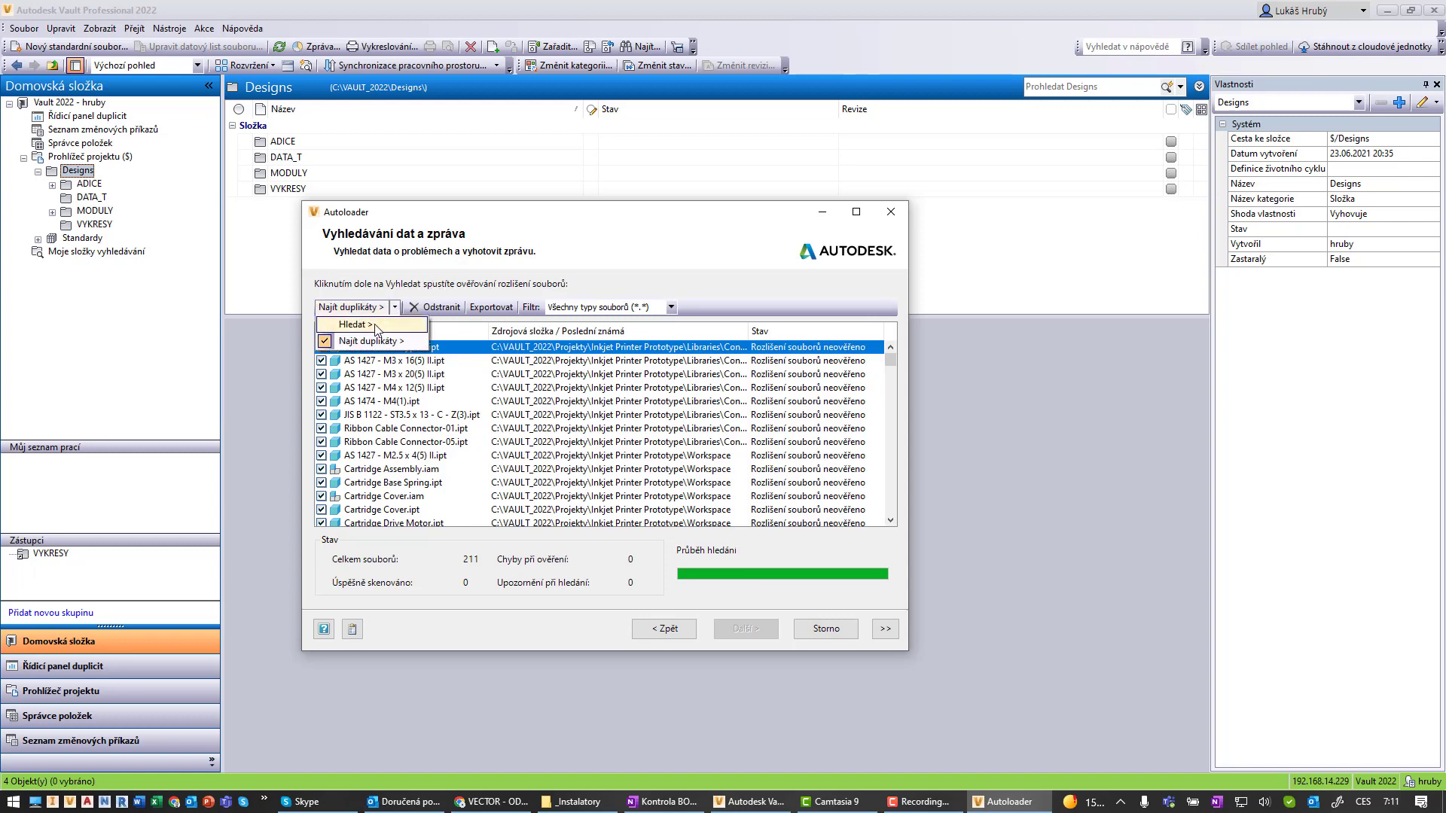
left_click(376, 325)
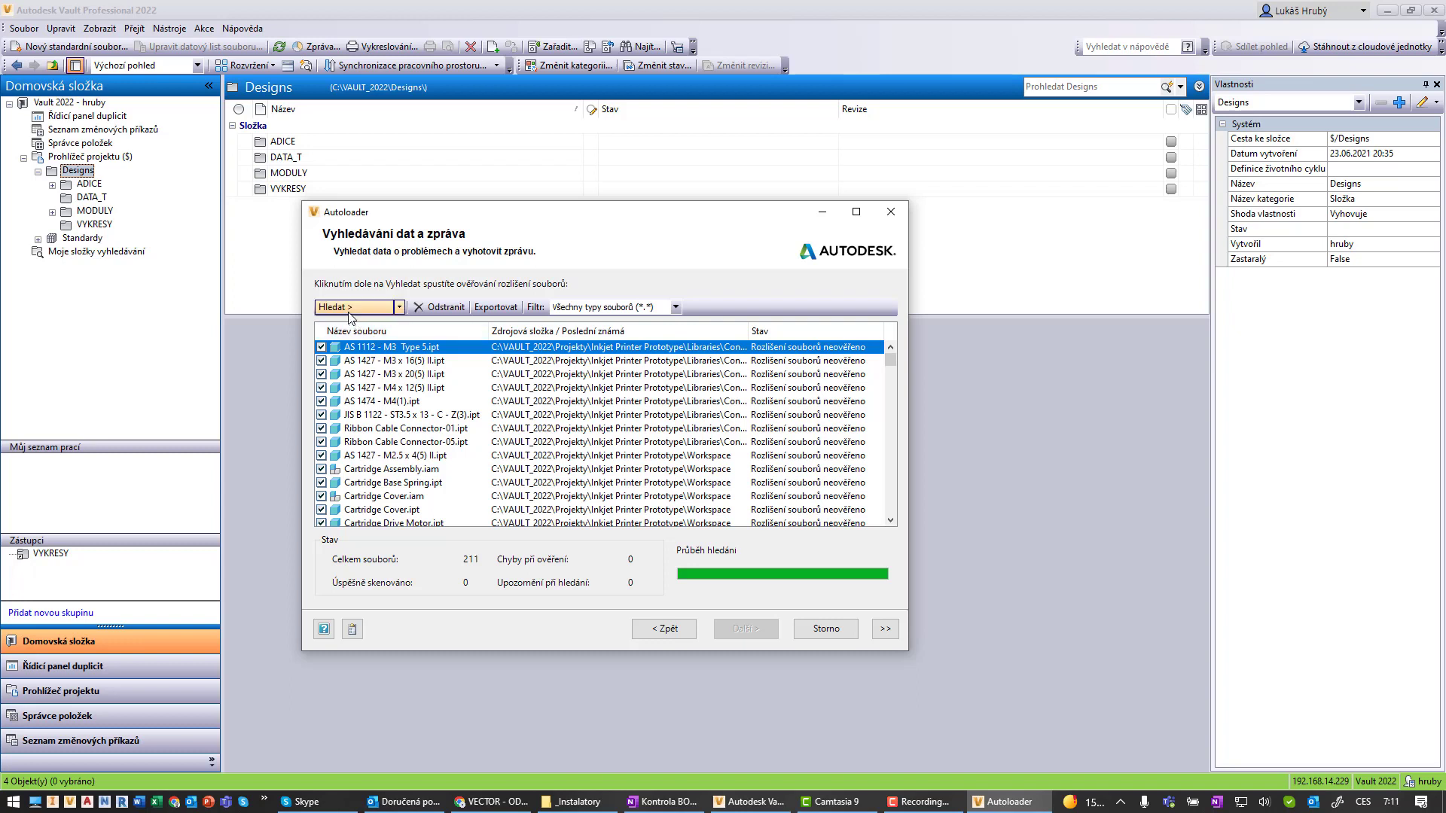
left_click(347, 309)
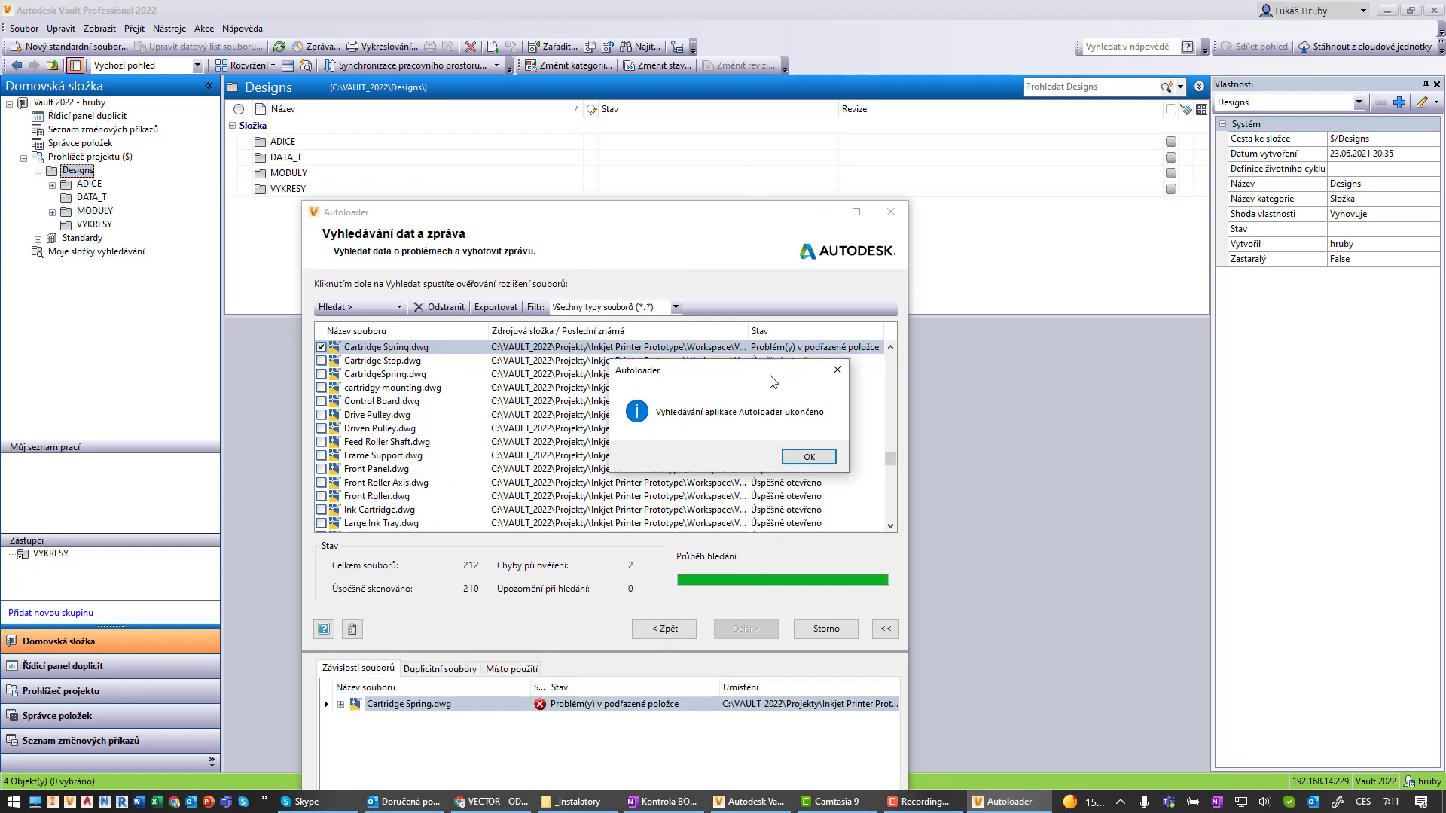
Trace Cartridge Spring.dwg's error to the missing Cartridge Mounting Base Spring.ipt via its dependencies and where-used tabs.
left_click(798, 457)
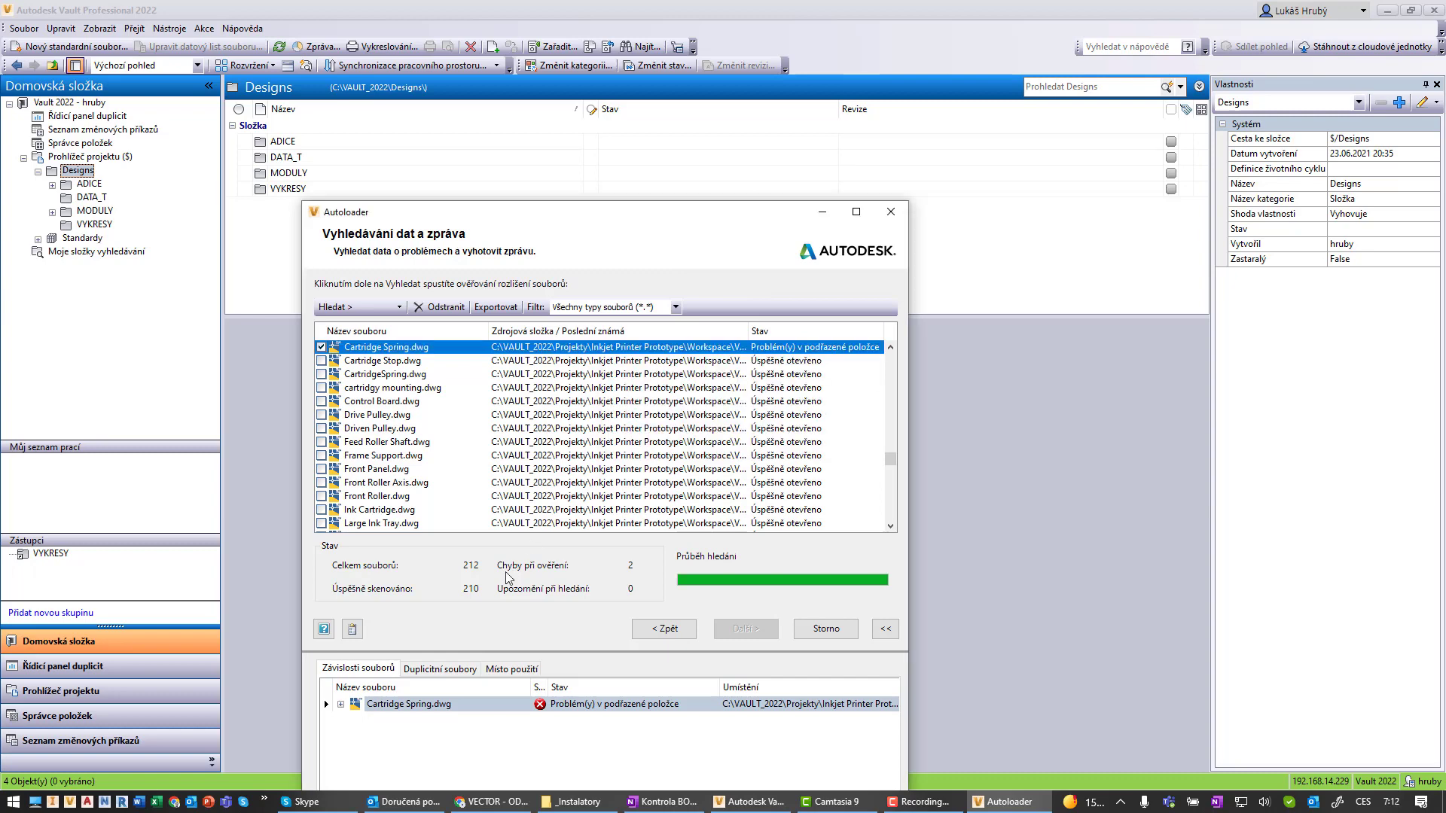
left_click(340, 704)
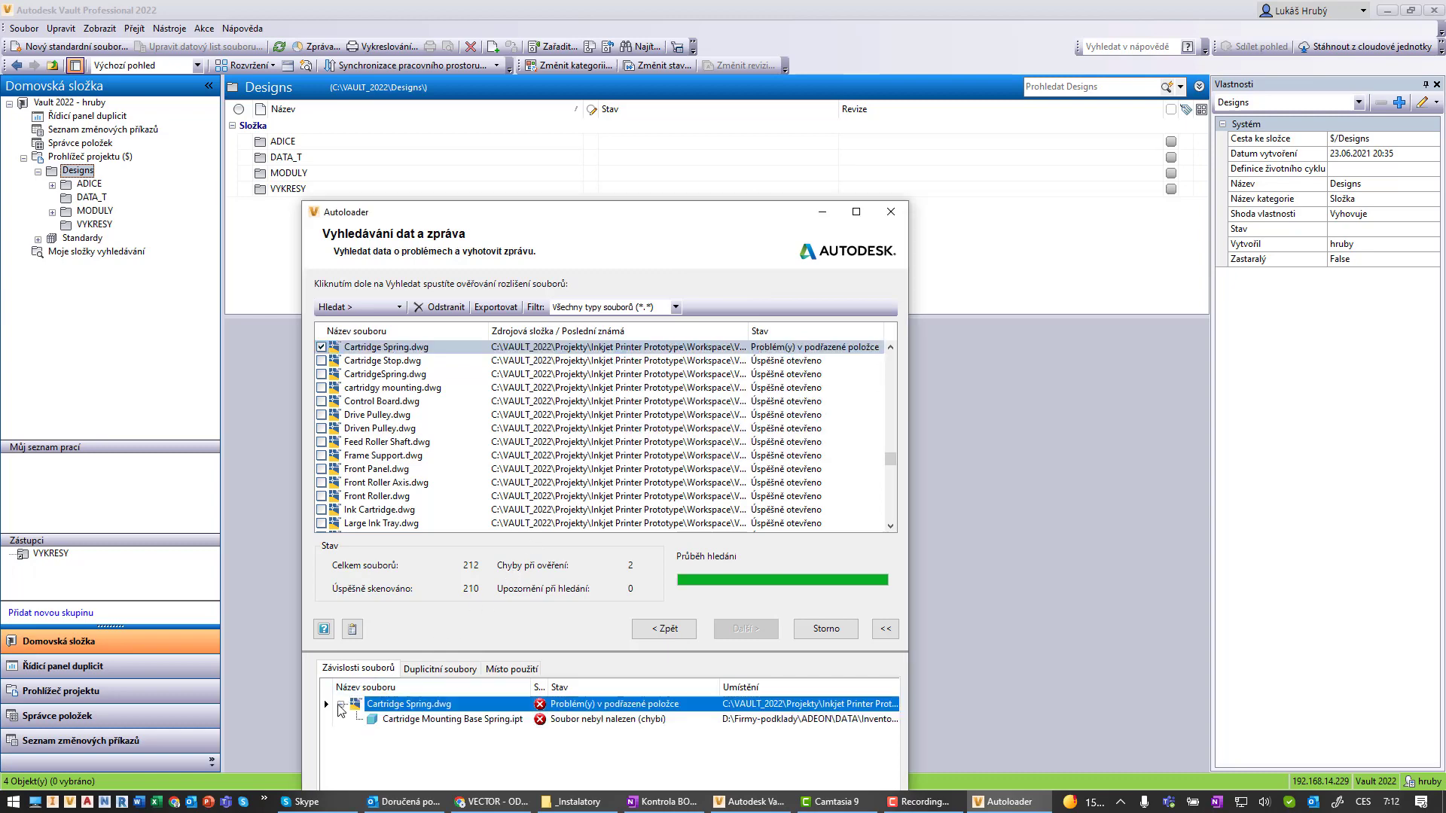
left_click(431, 720)
left_click(512, 668)
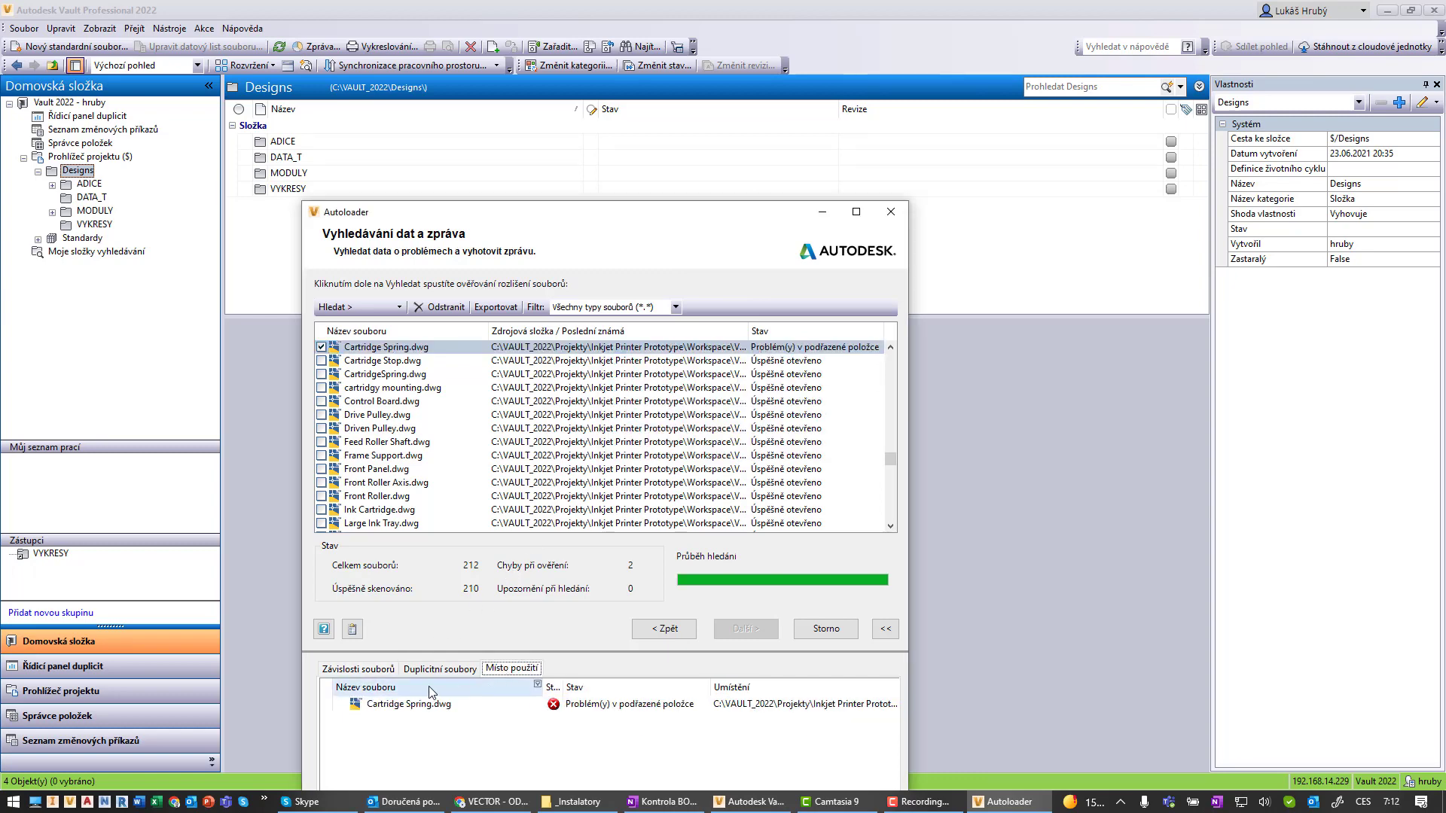
left_click(422, 675)
left_click(374, 670)
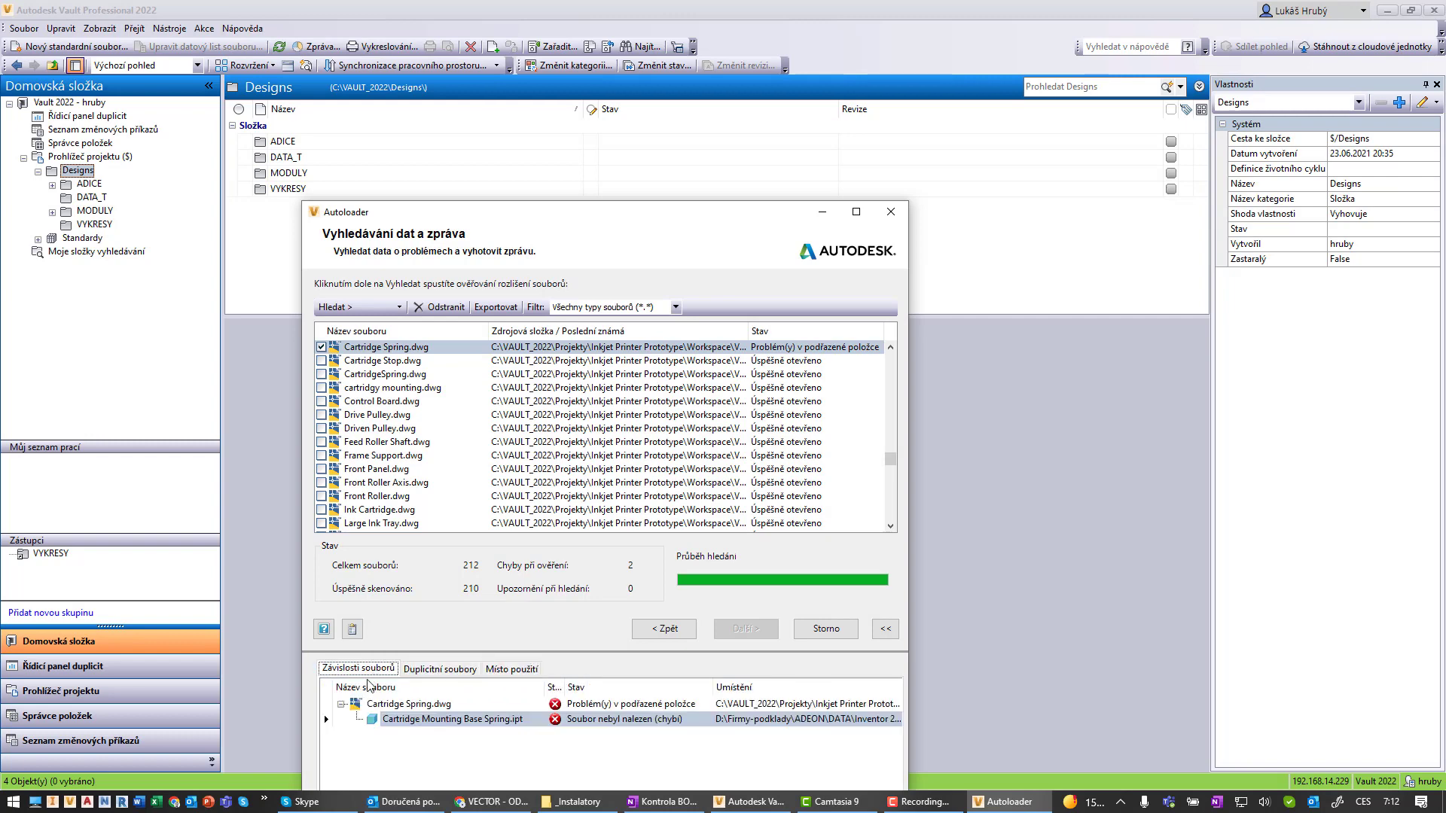
left_click(407, 721)
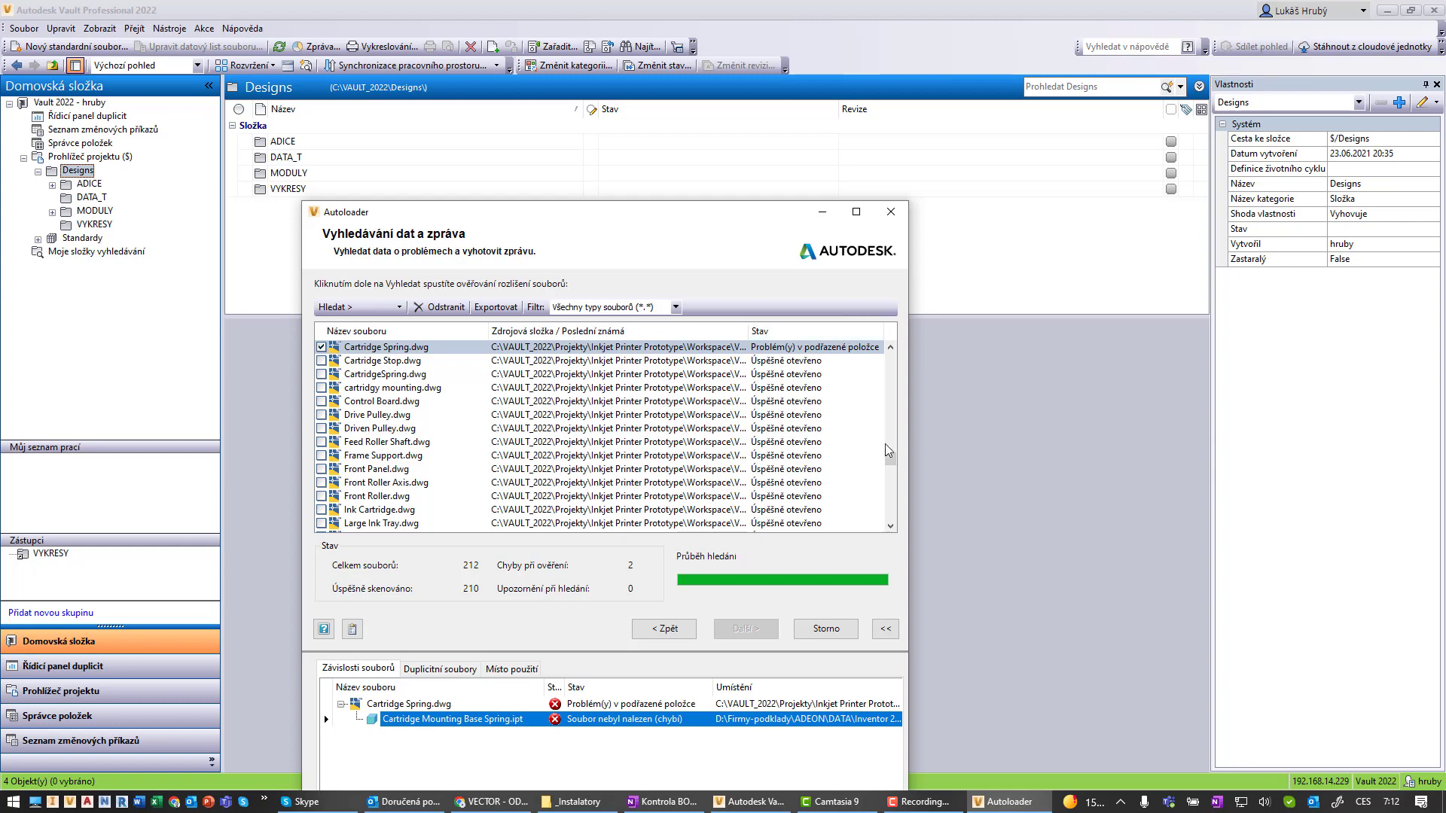
Sort the file list by status and mark the missing Cartridge Mounting Base Spring.ipt.
scroll(885, 446, "up", 2)
left_click(865, 331)
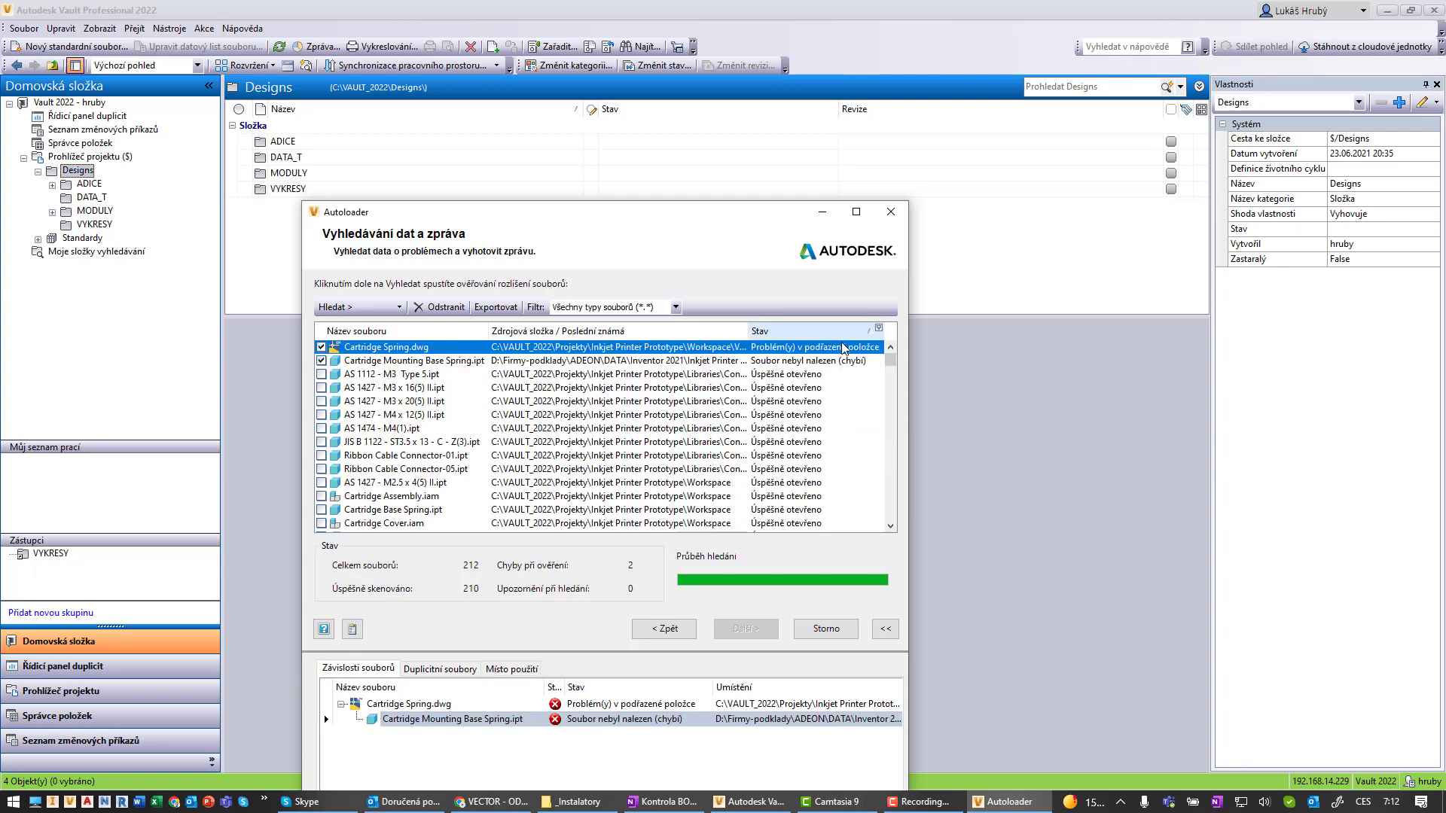
left_click(382, 365)
Mark Cartridge Spring.dwg too, skip the report export, and remove both problem files.
left_click(381, 363)
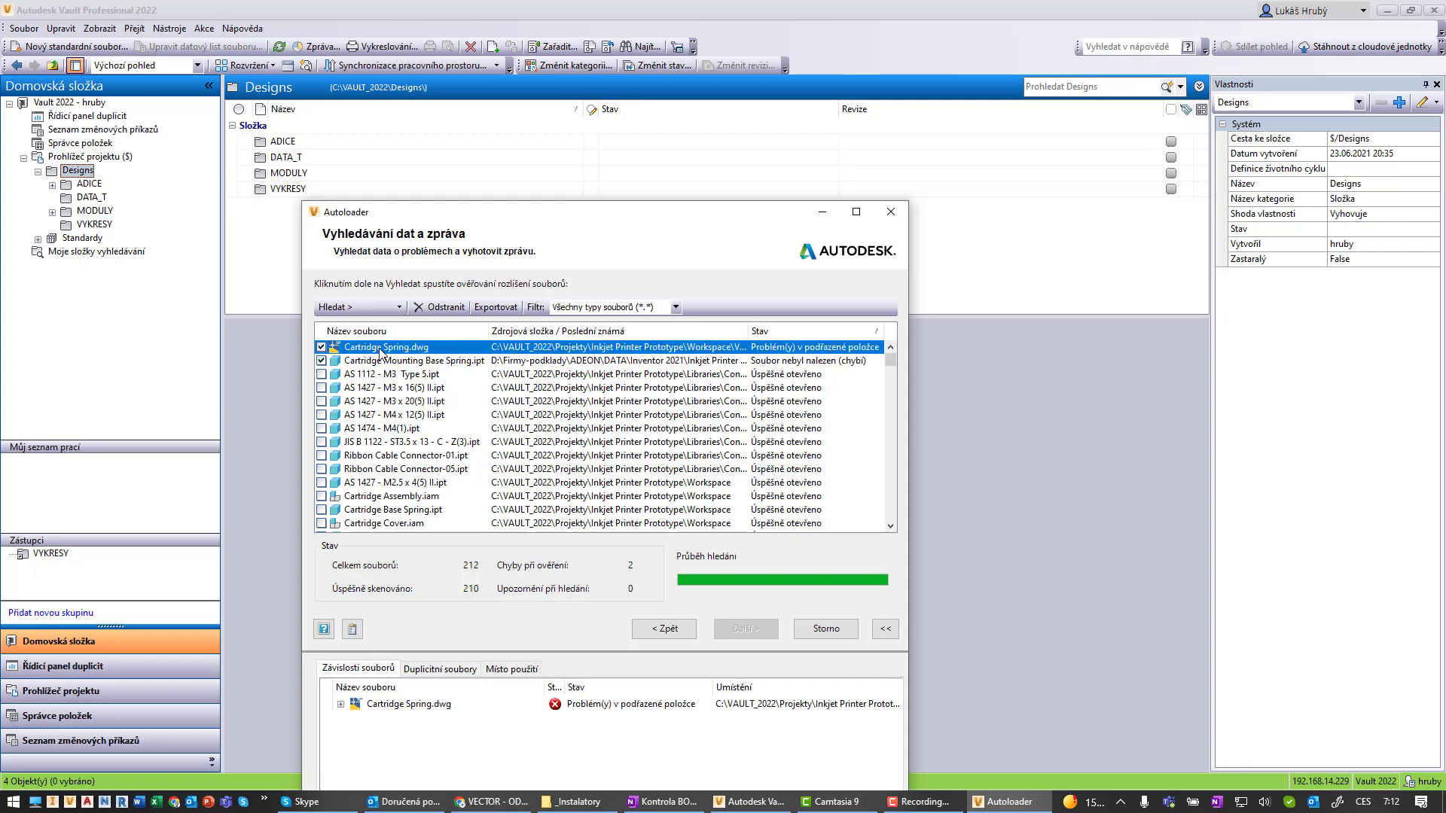
left_click(498, 309)
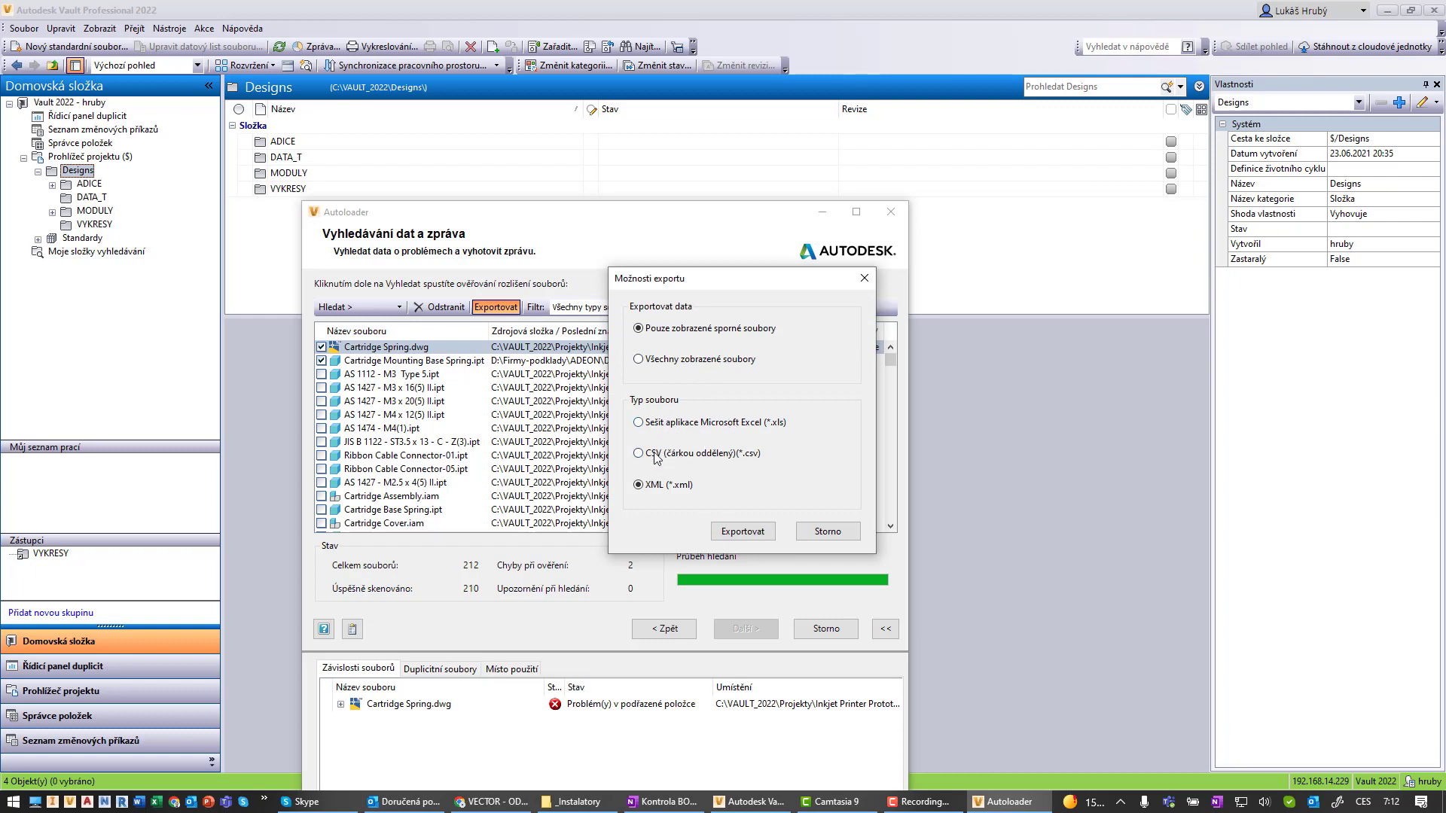
left_click(819, 532)
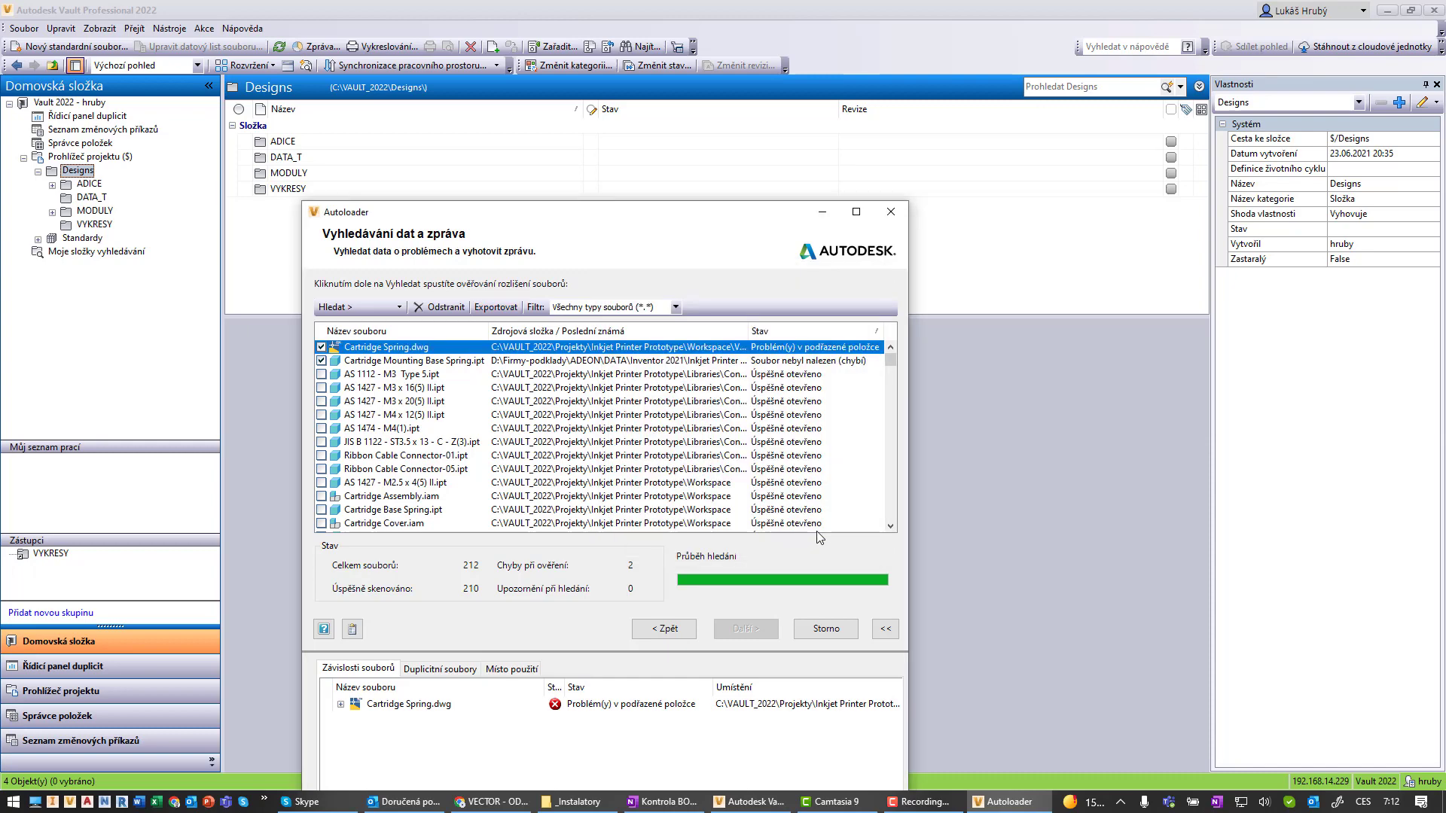
left_click(438, 308)
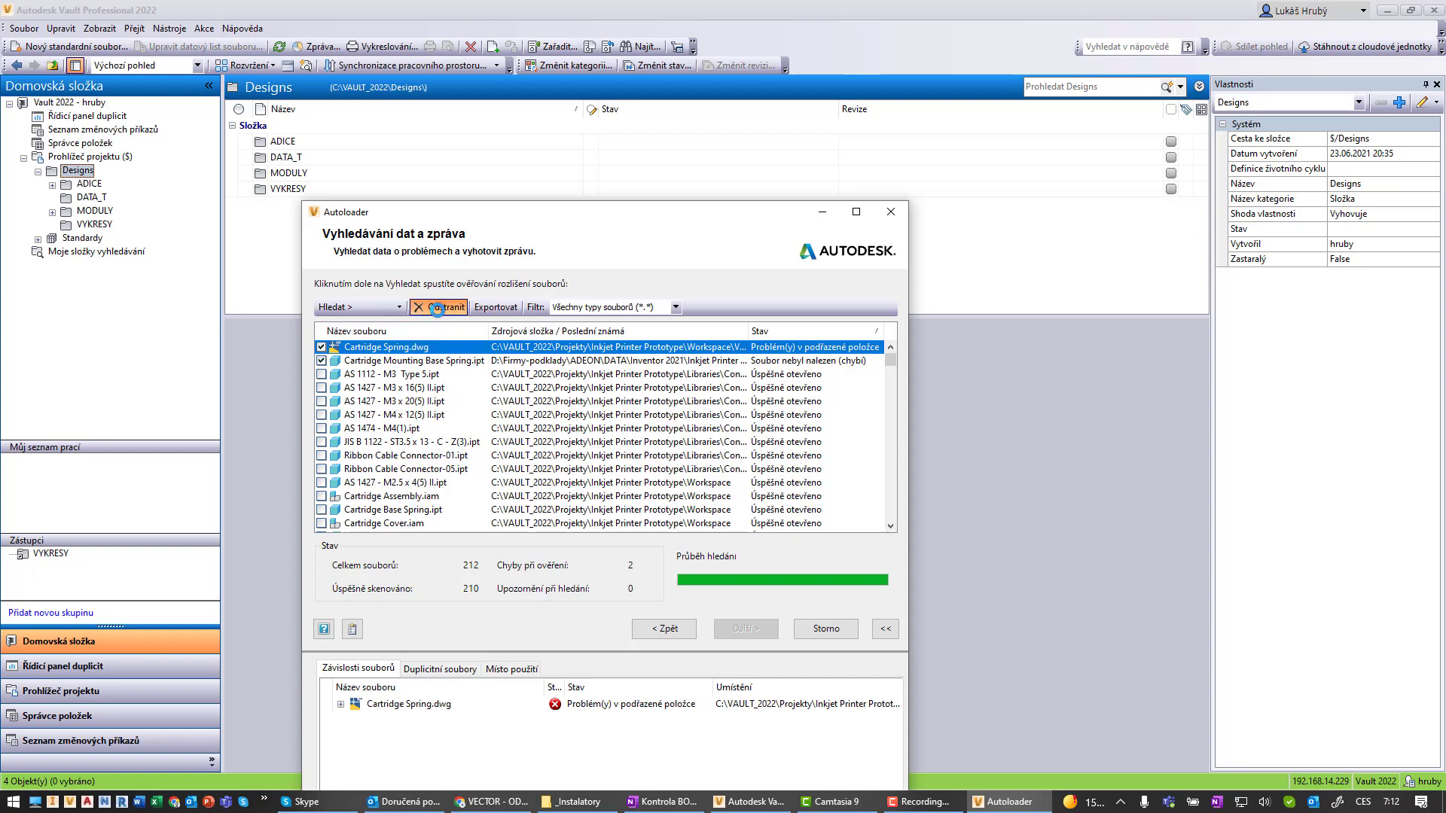
left_click(764, 461)
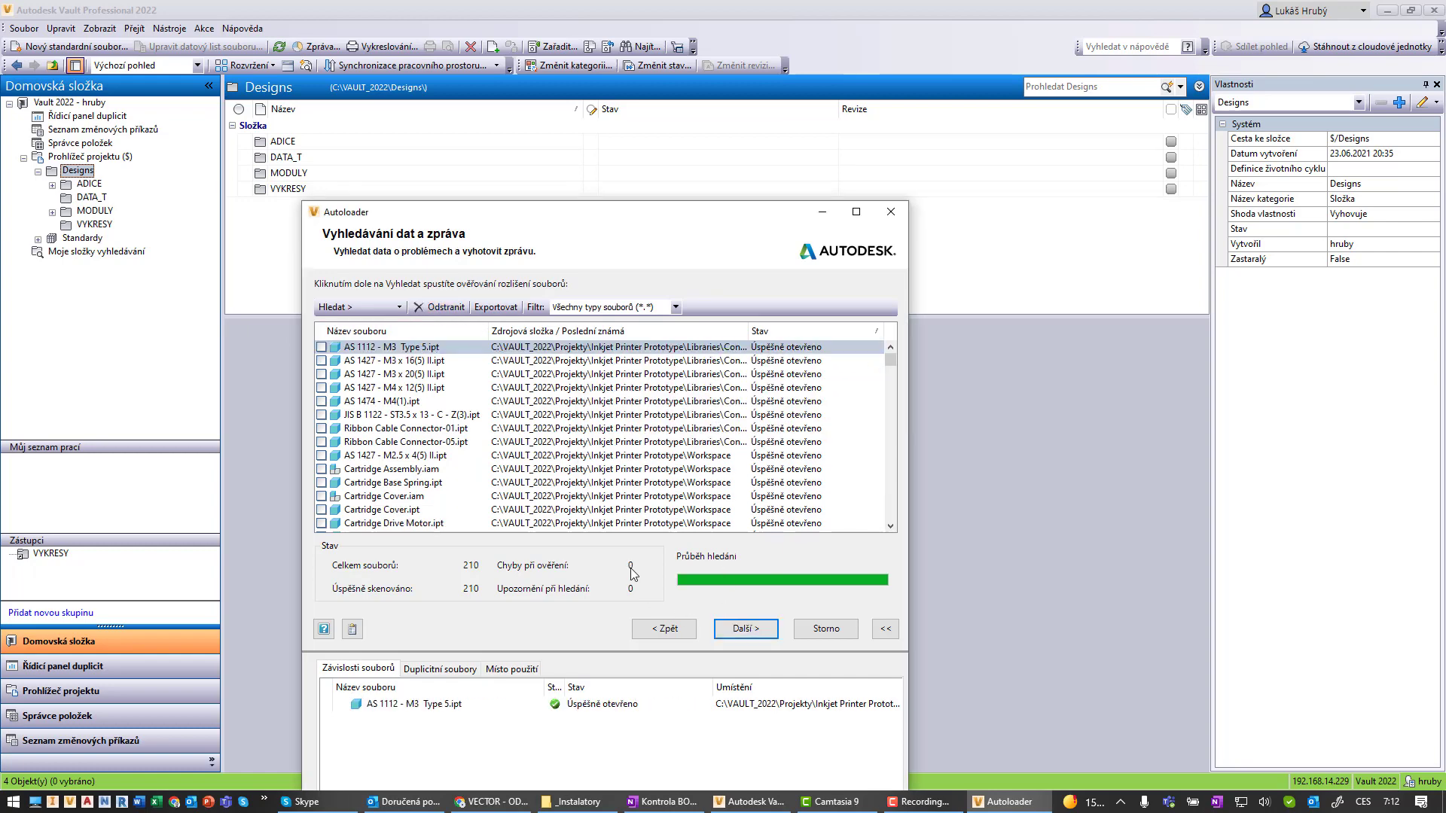
left_click(770, 634)
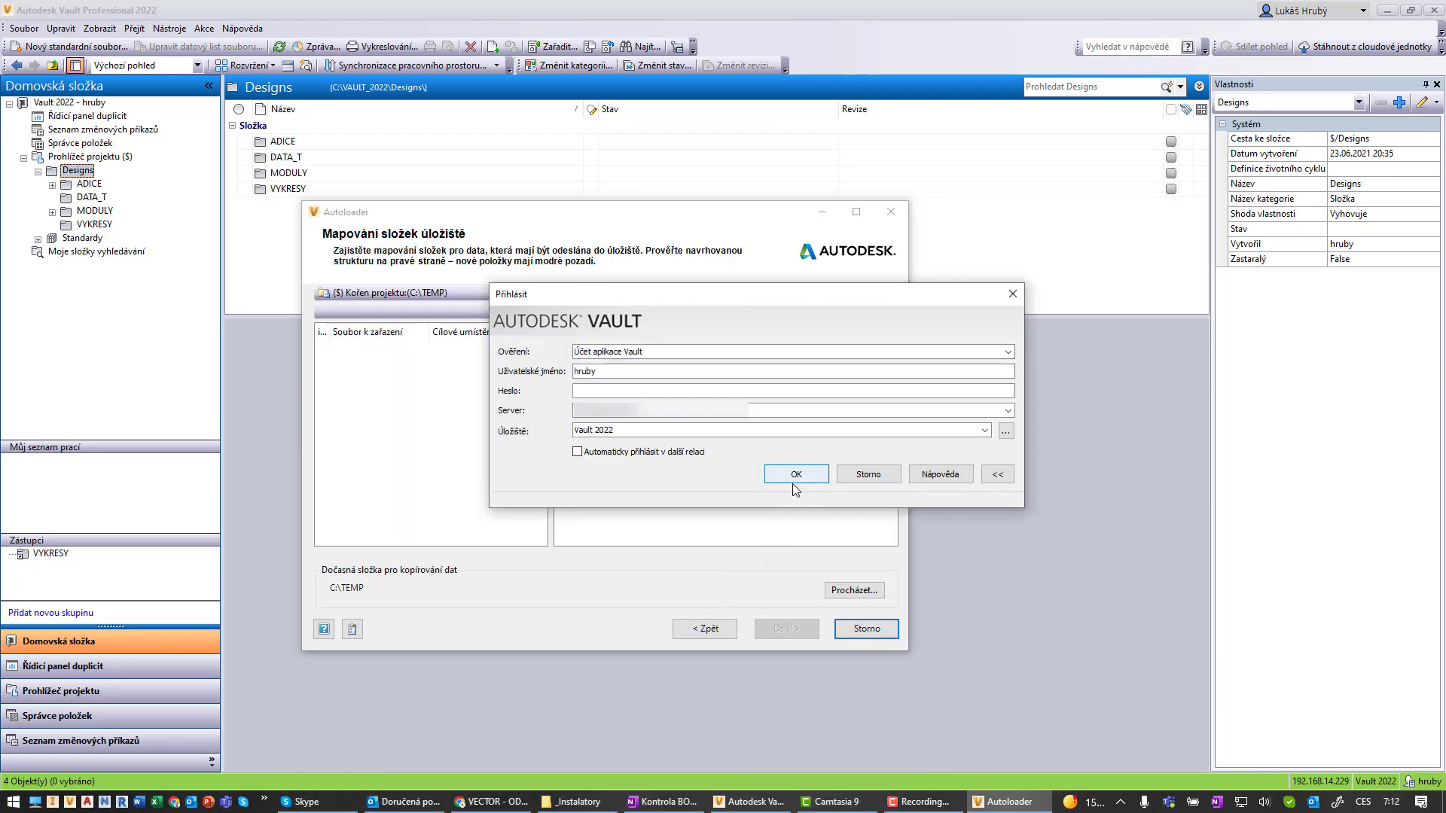
left_click(795, 475)
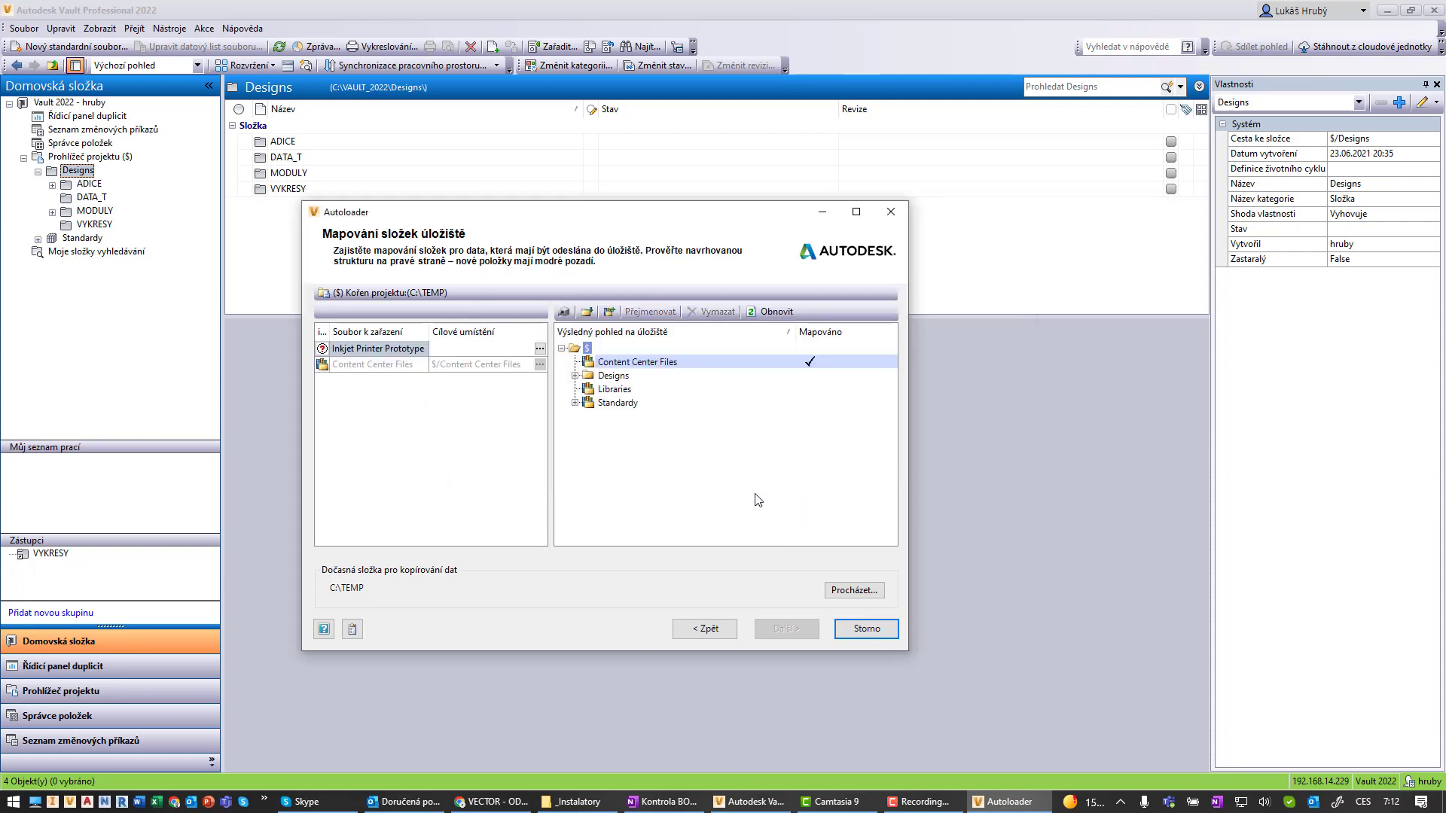
left_click(574, 375)
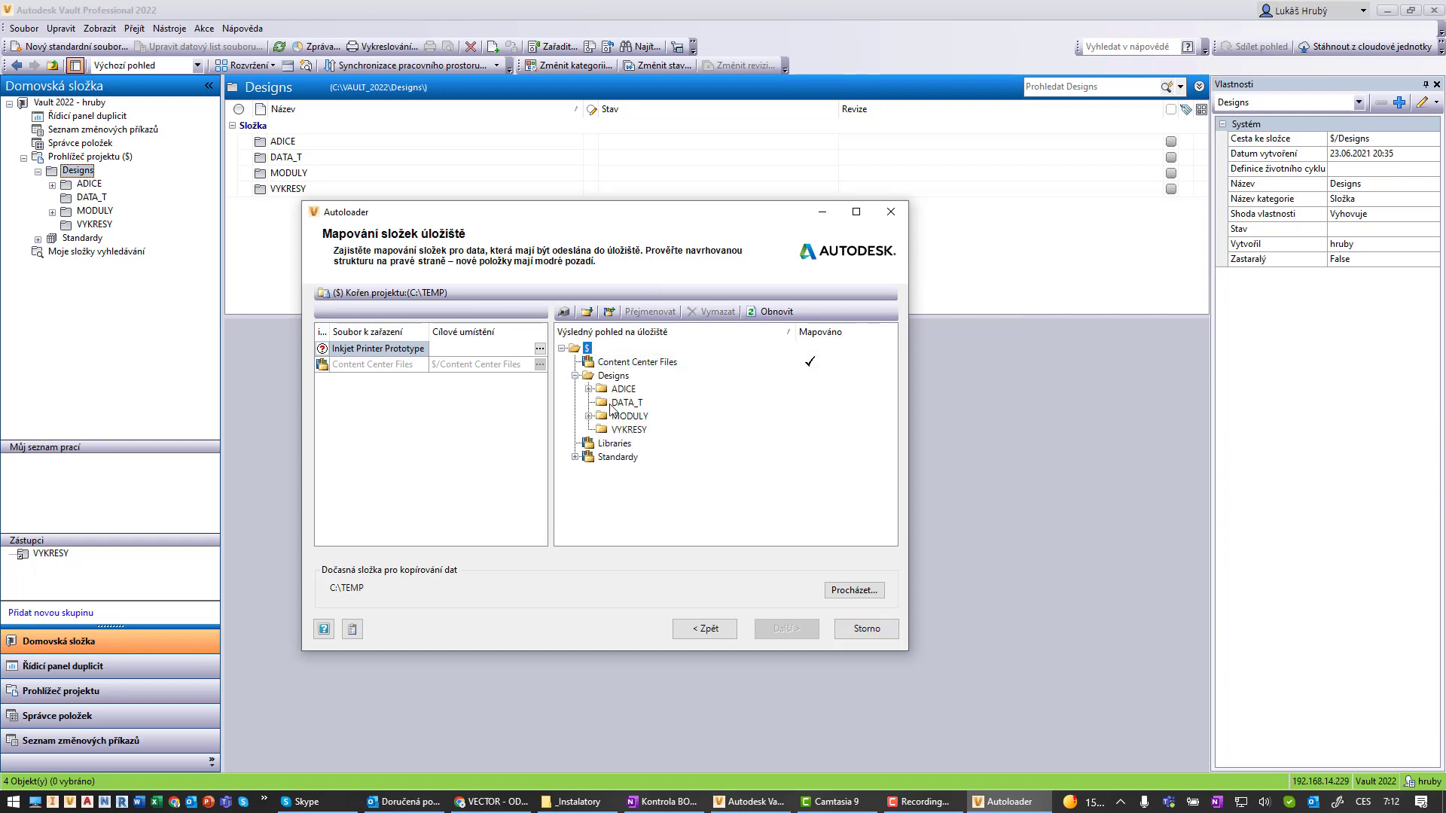
left_click(623, 365)
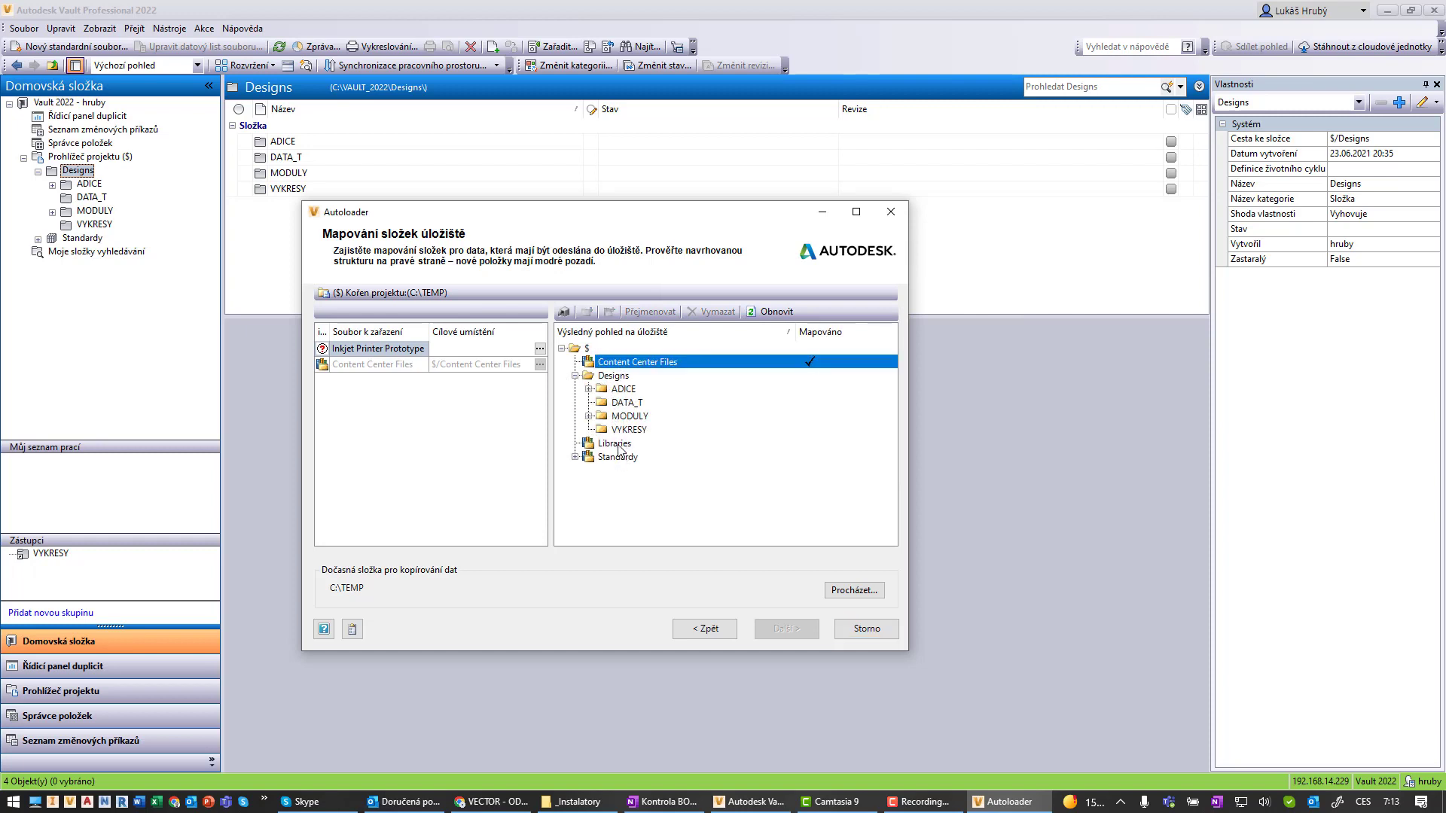
left_click(619, 445)
left_click(632, 365)
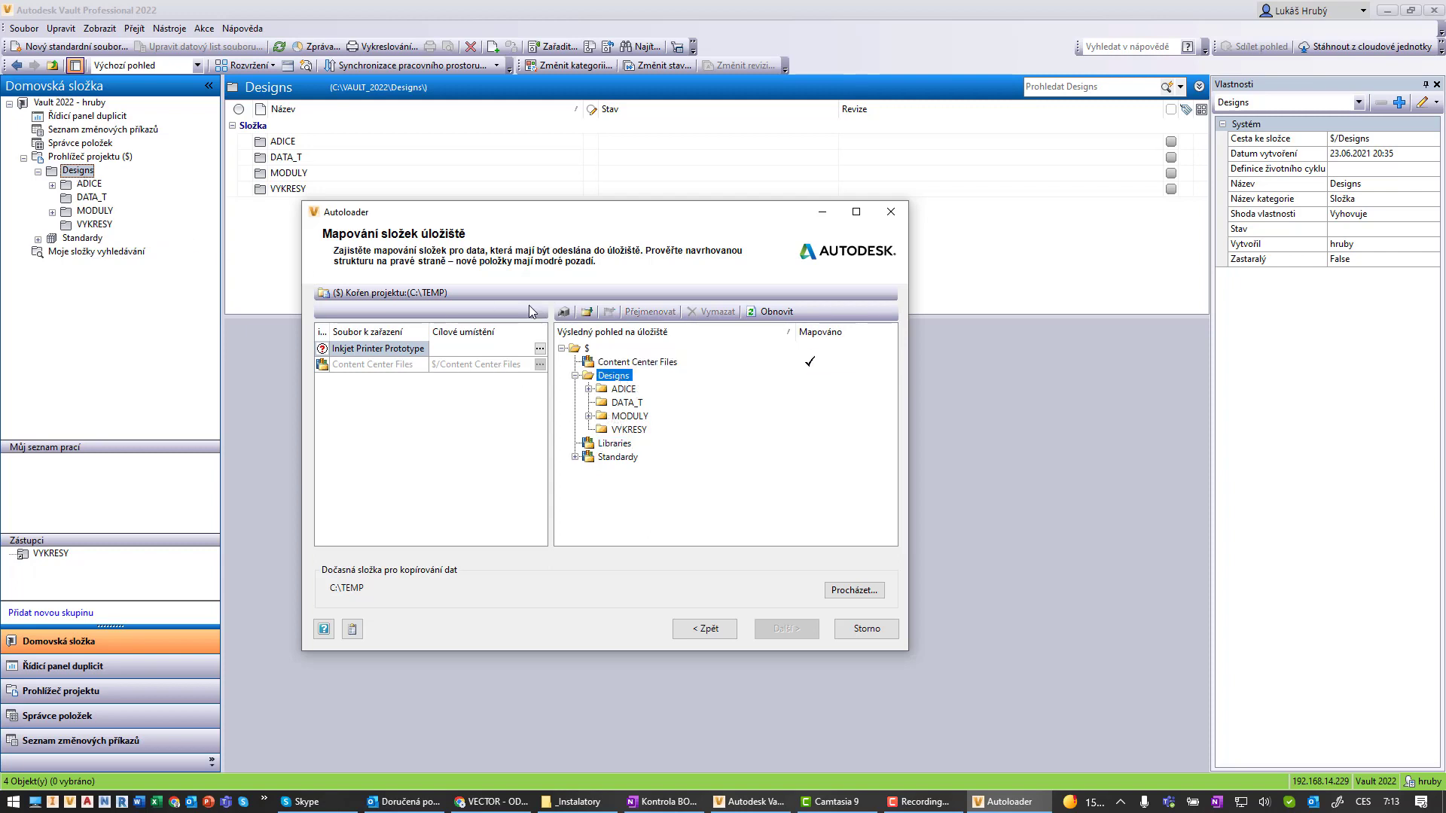
Map Inkjet Printer Prototype to $/Designs with direct mapping left unchecked.
left_click(539, 348)
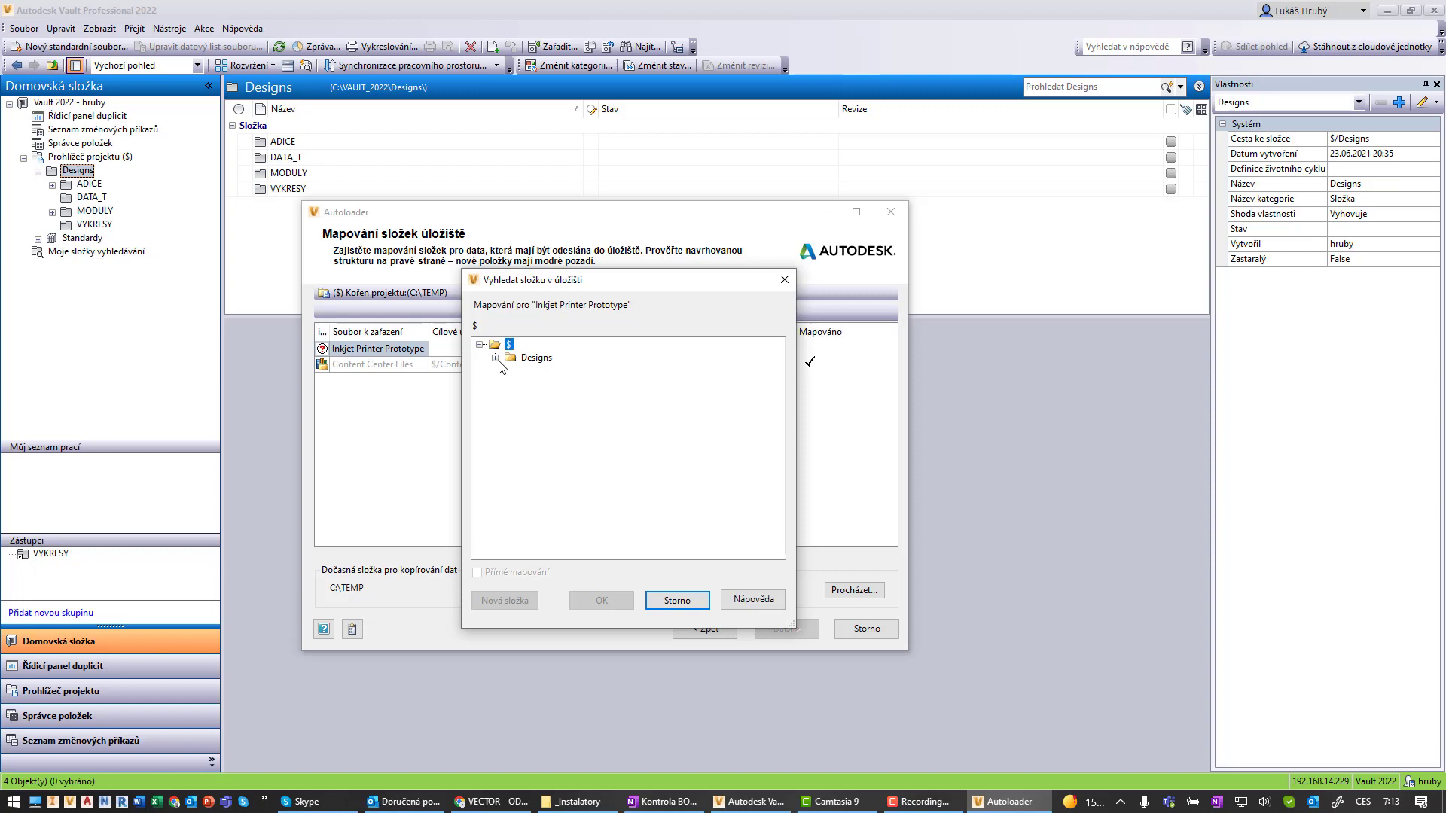
left_click(496, 360)
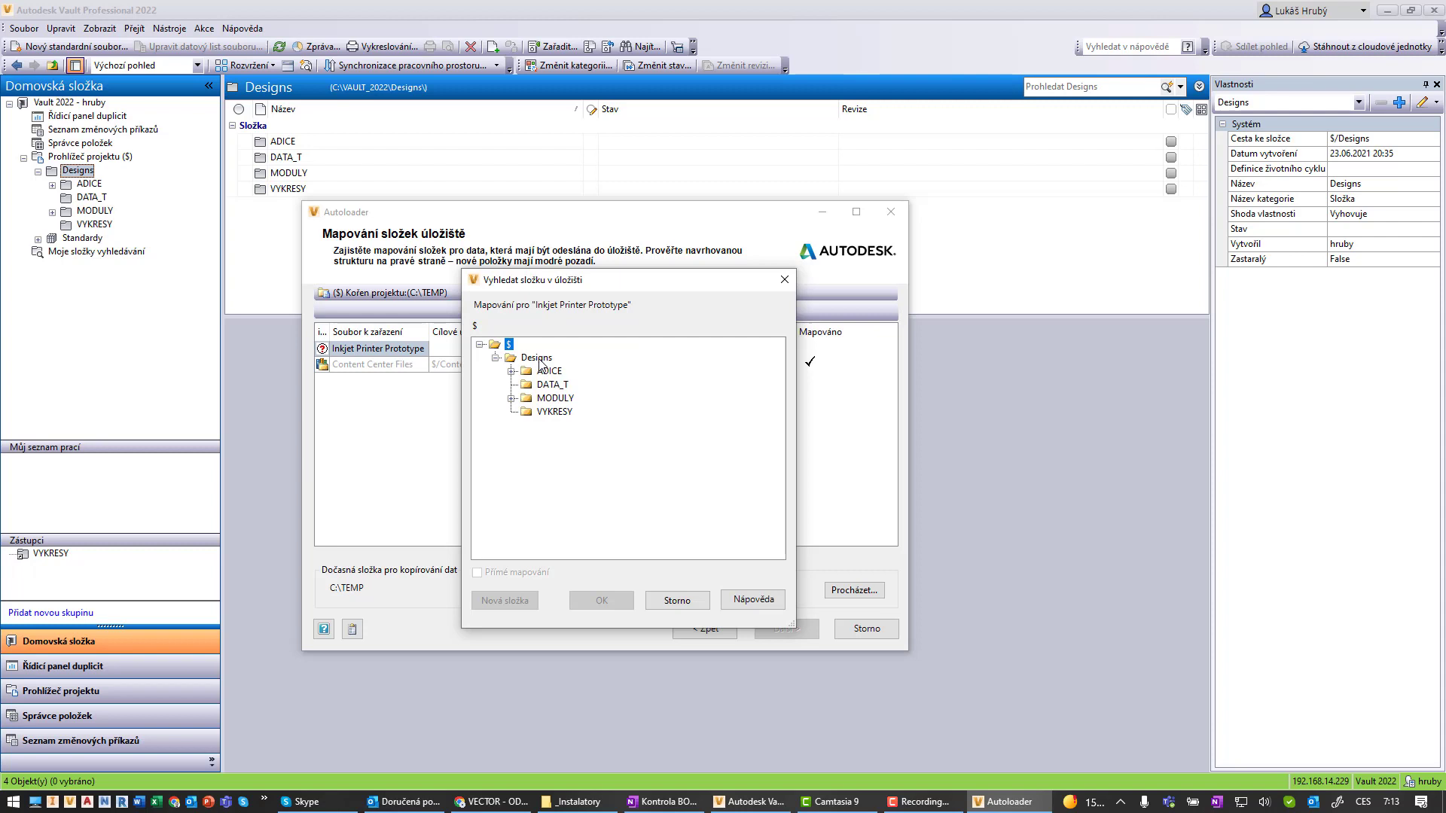
left_click(537, 358)
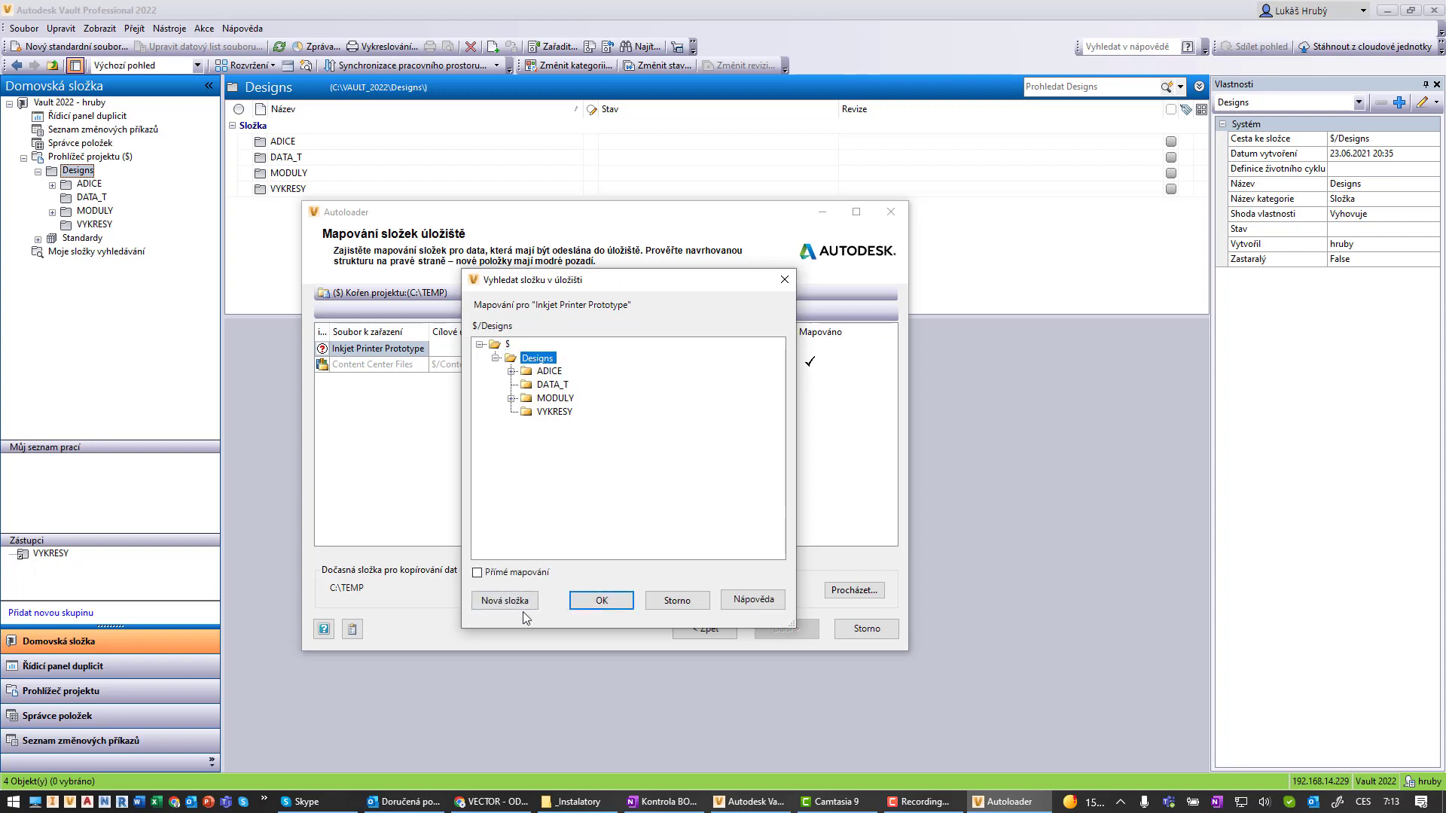
left_click(515, 574)
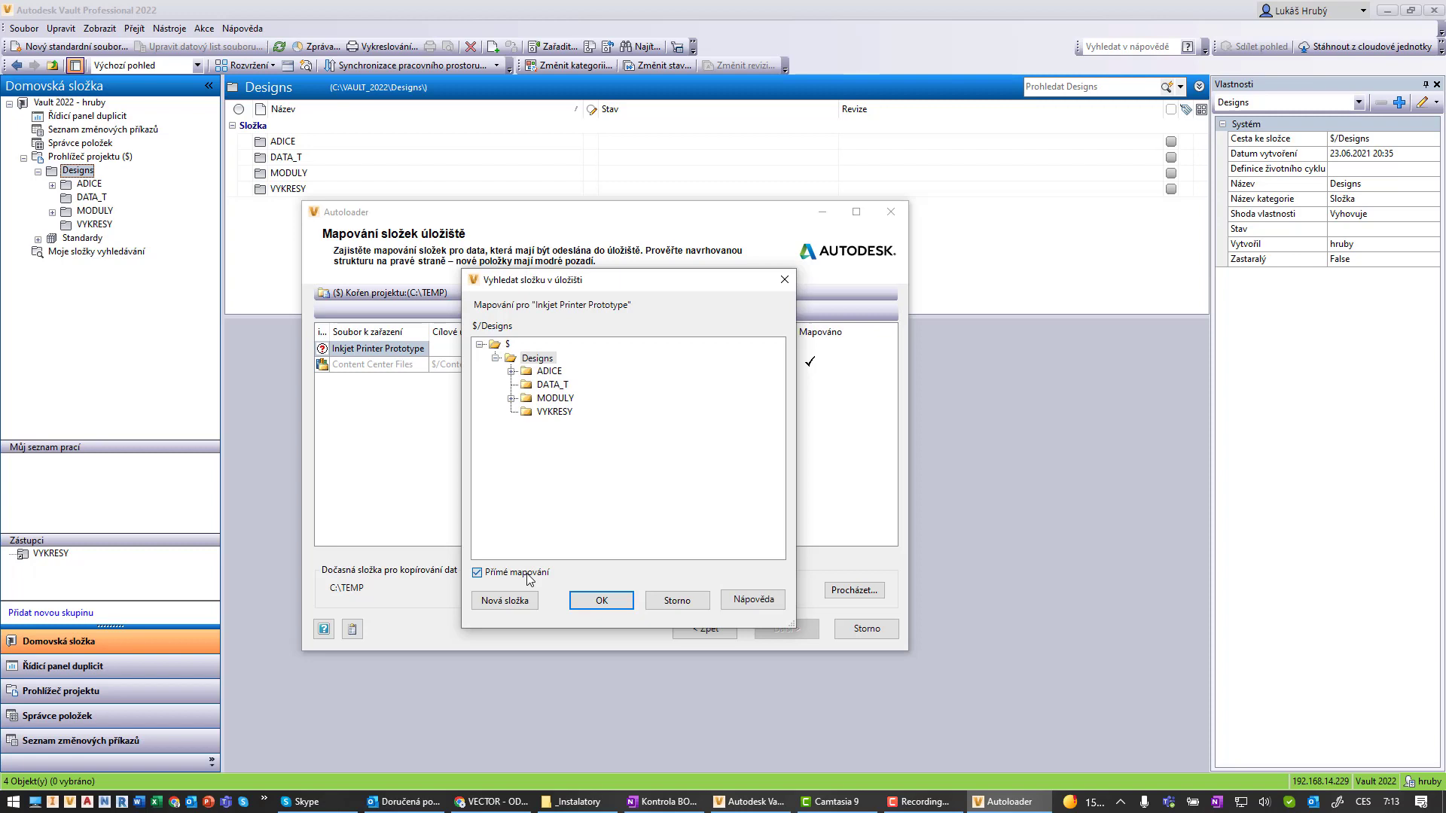
left_click(529, 576)
left_click(608, 602)
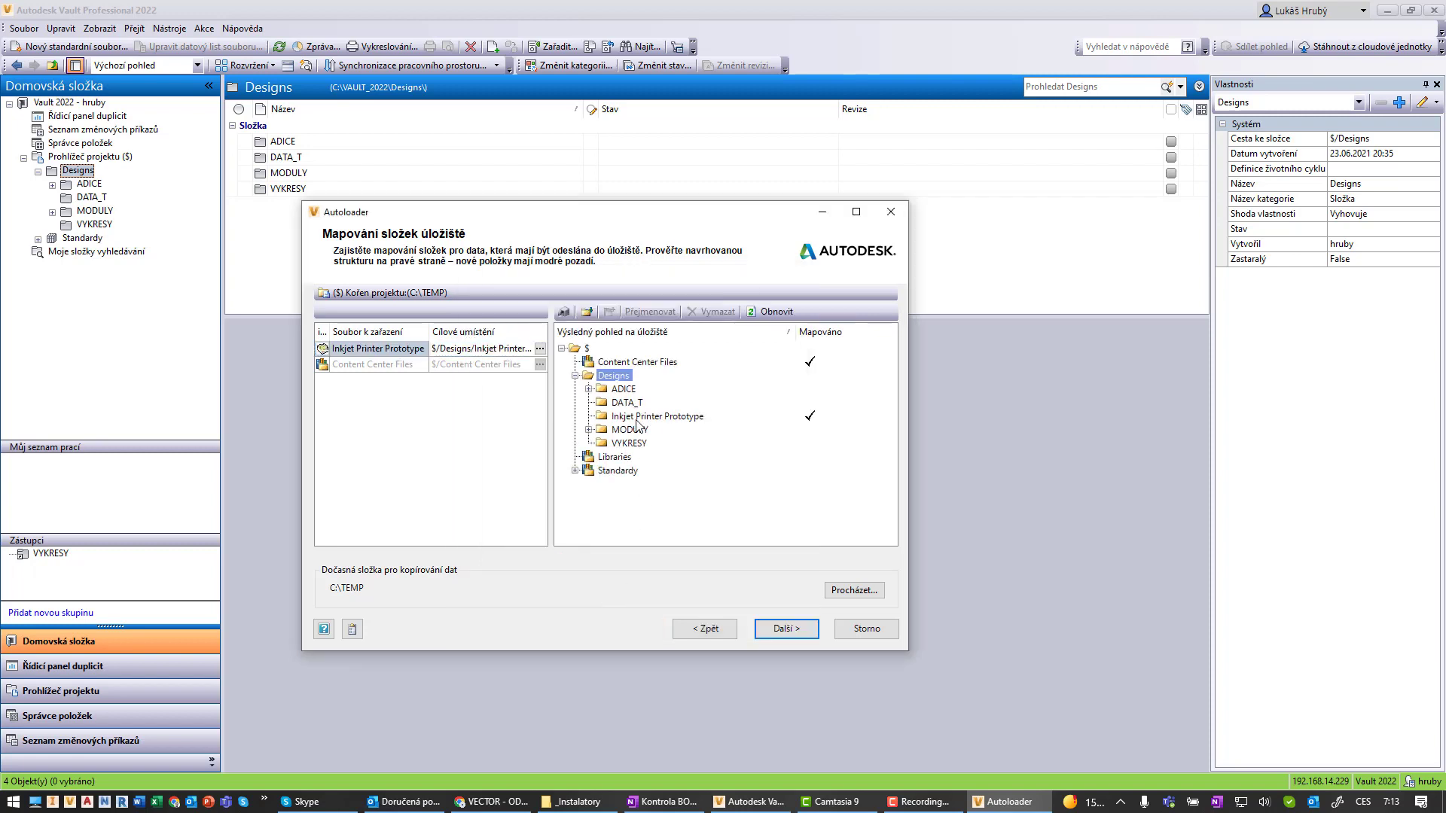
left_click(638, 420)
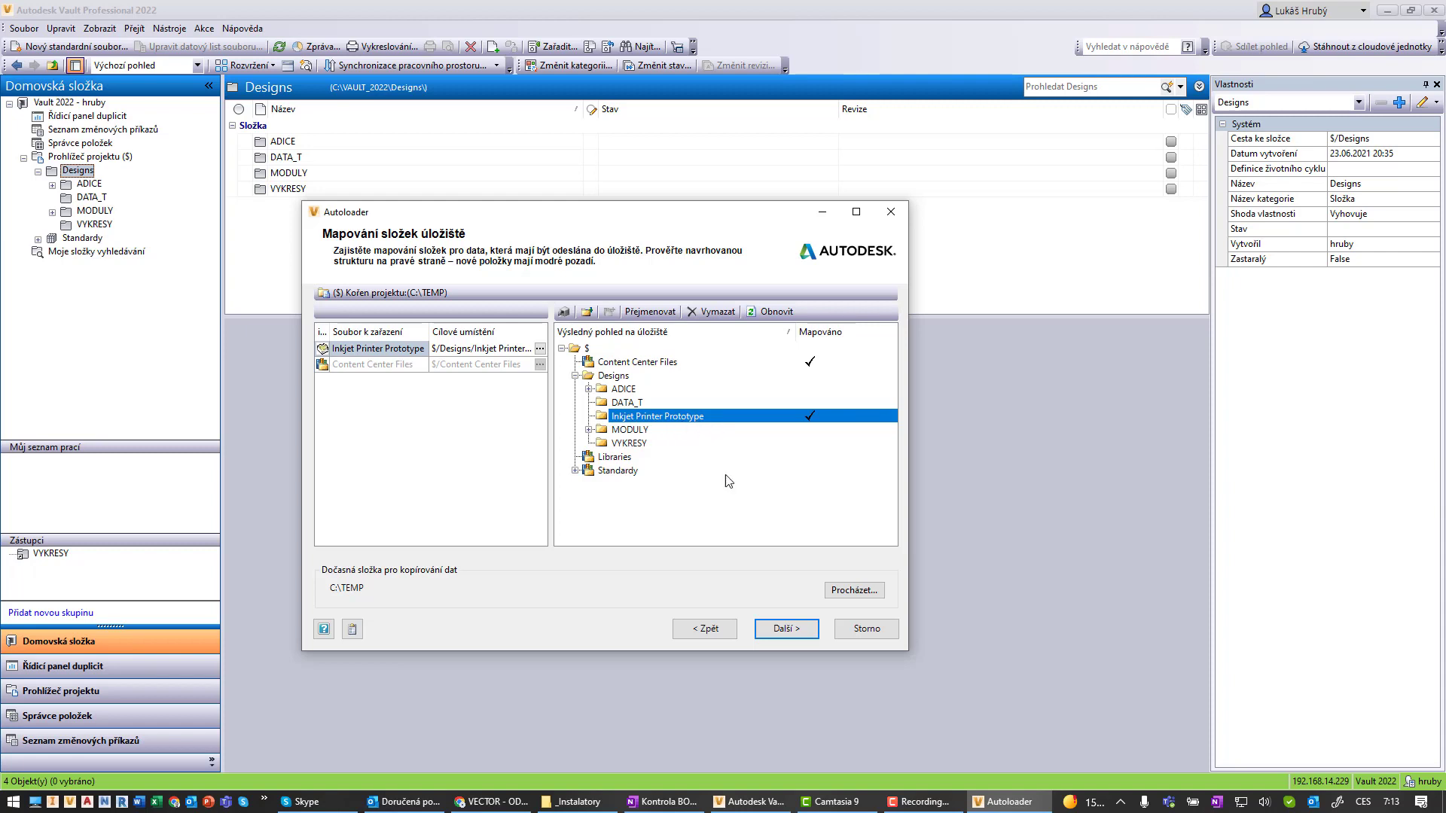
Copy the 210 project files to the temporary folder and advance to the data-subset page.
left_click(779, 629)
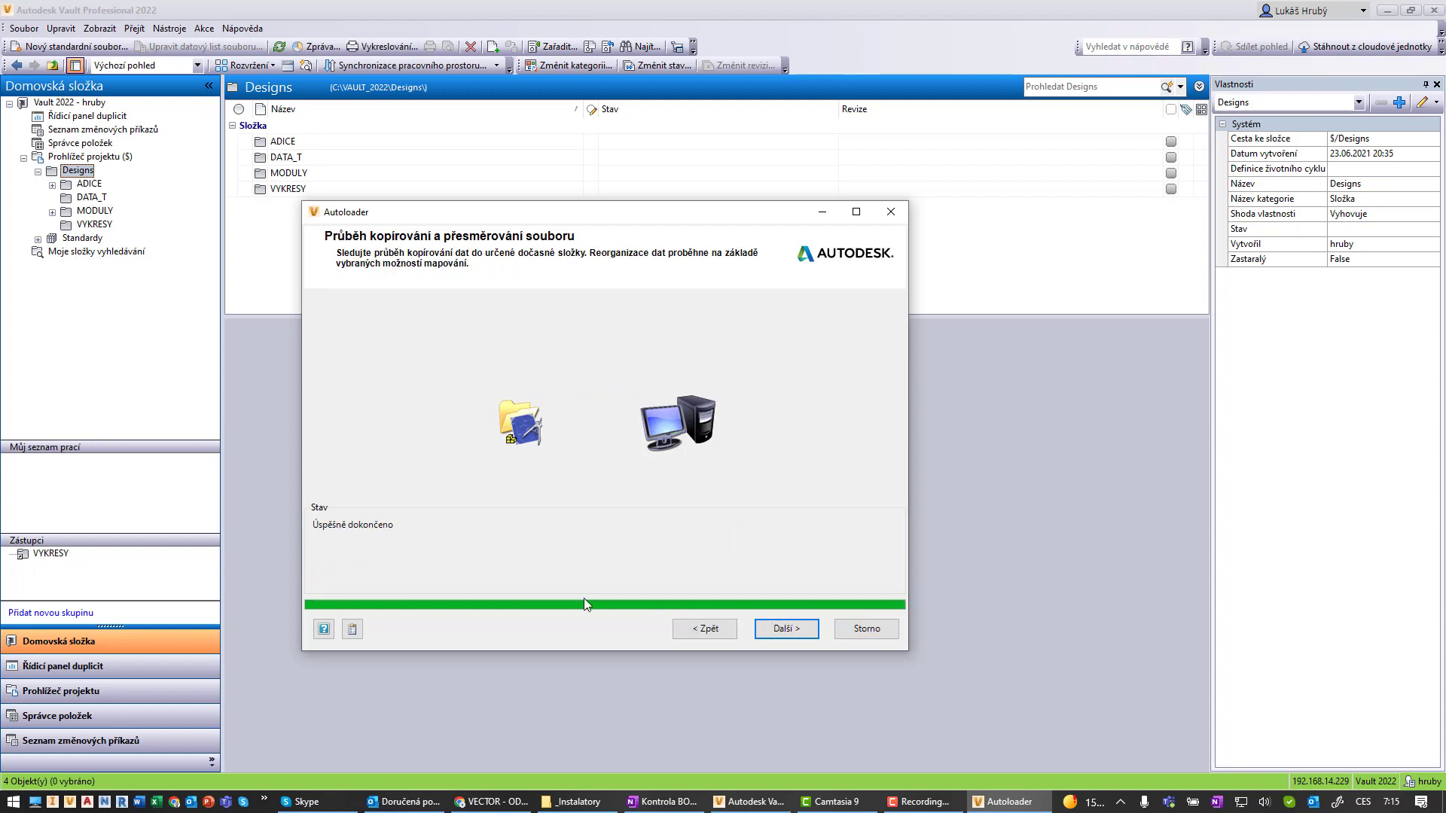
left_click(788, 636)
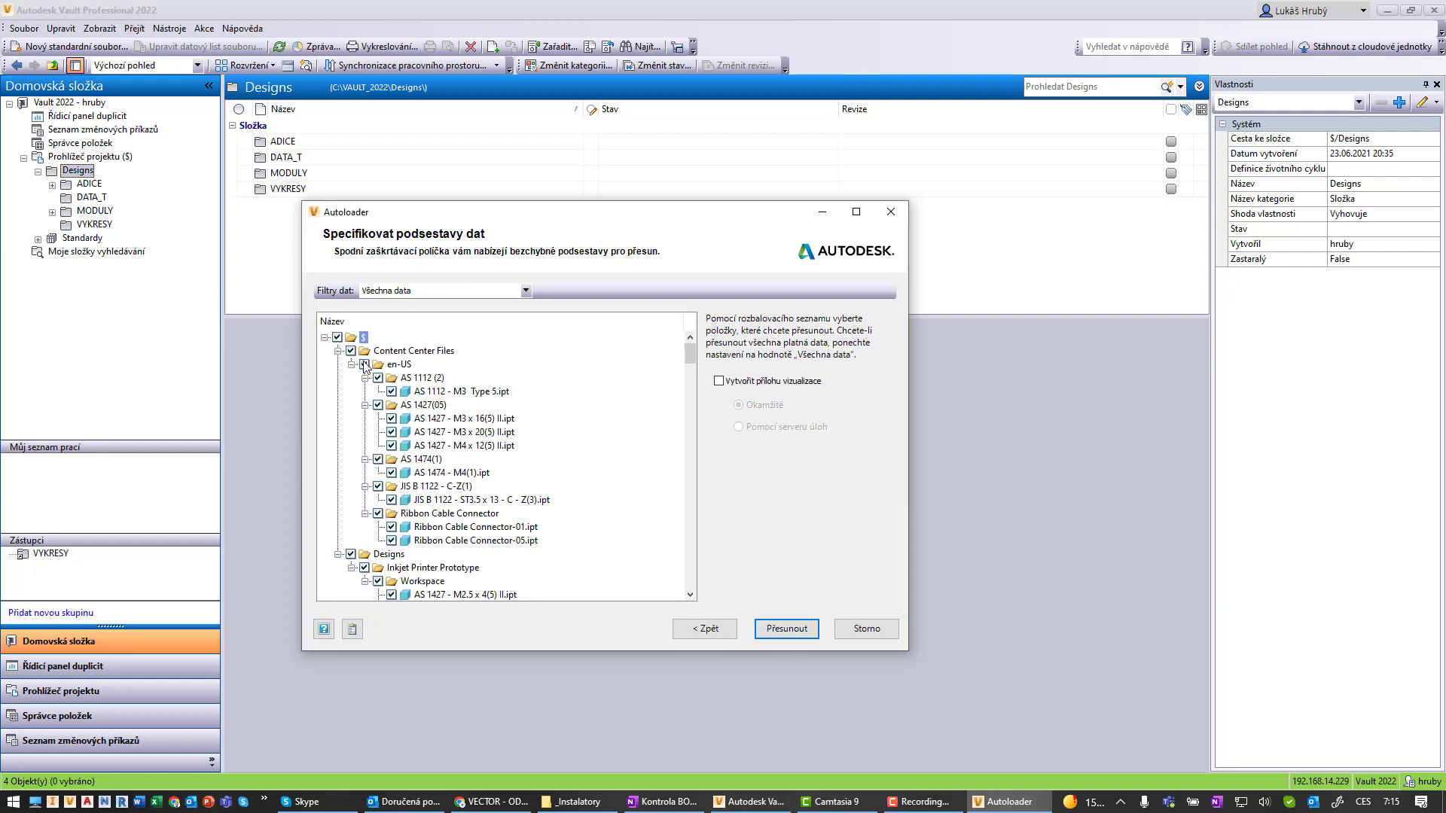
Collapse Content Center Files and check that the Workspace parts and VYKRESY drawings are included.
left_click(338, 351)
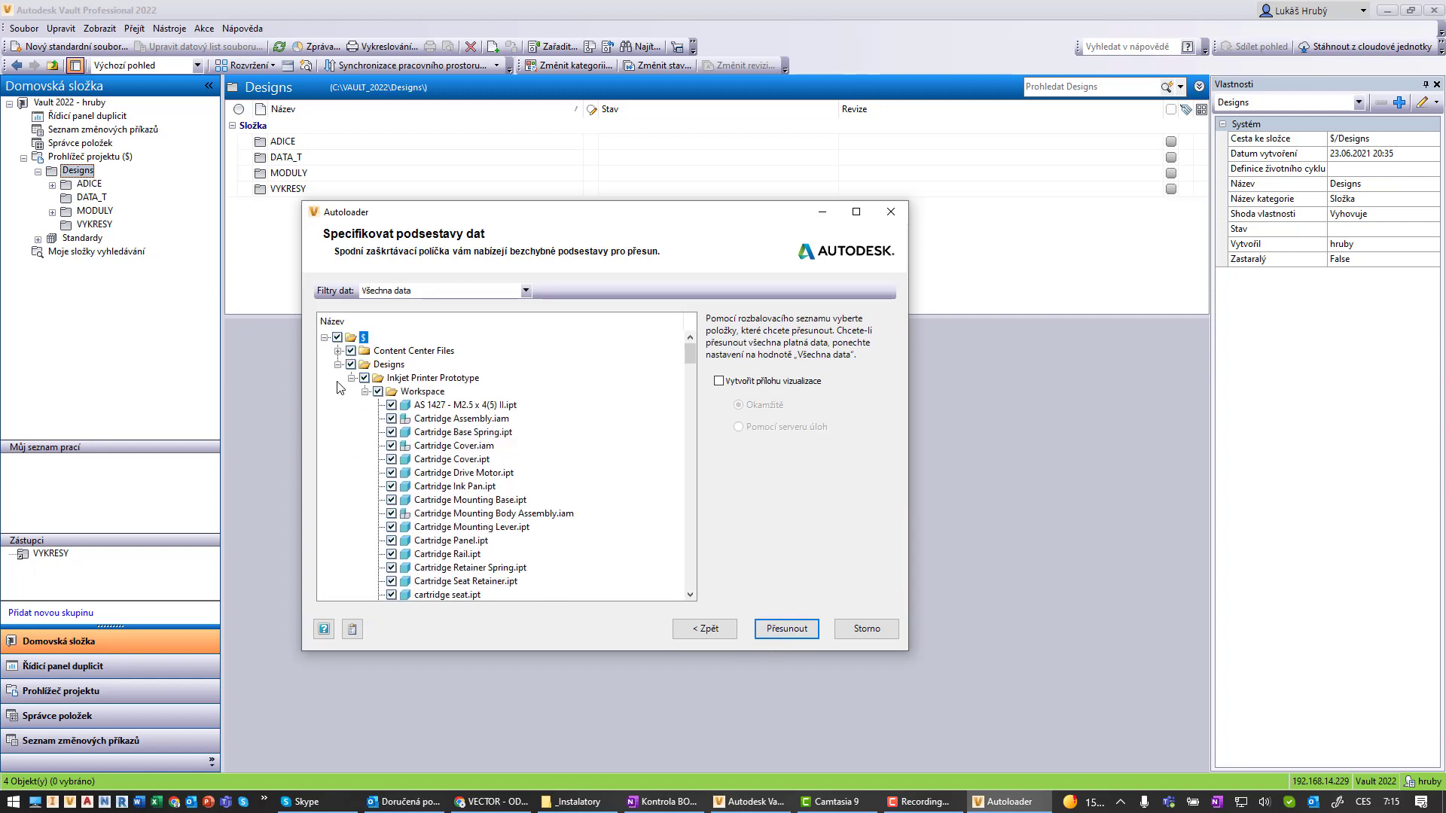
left_click(394, 379)
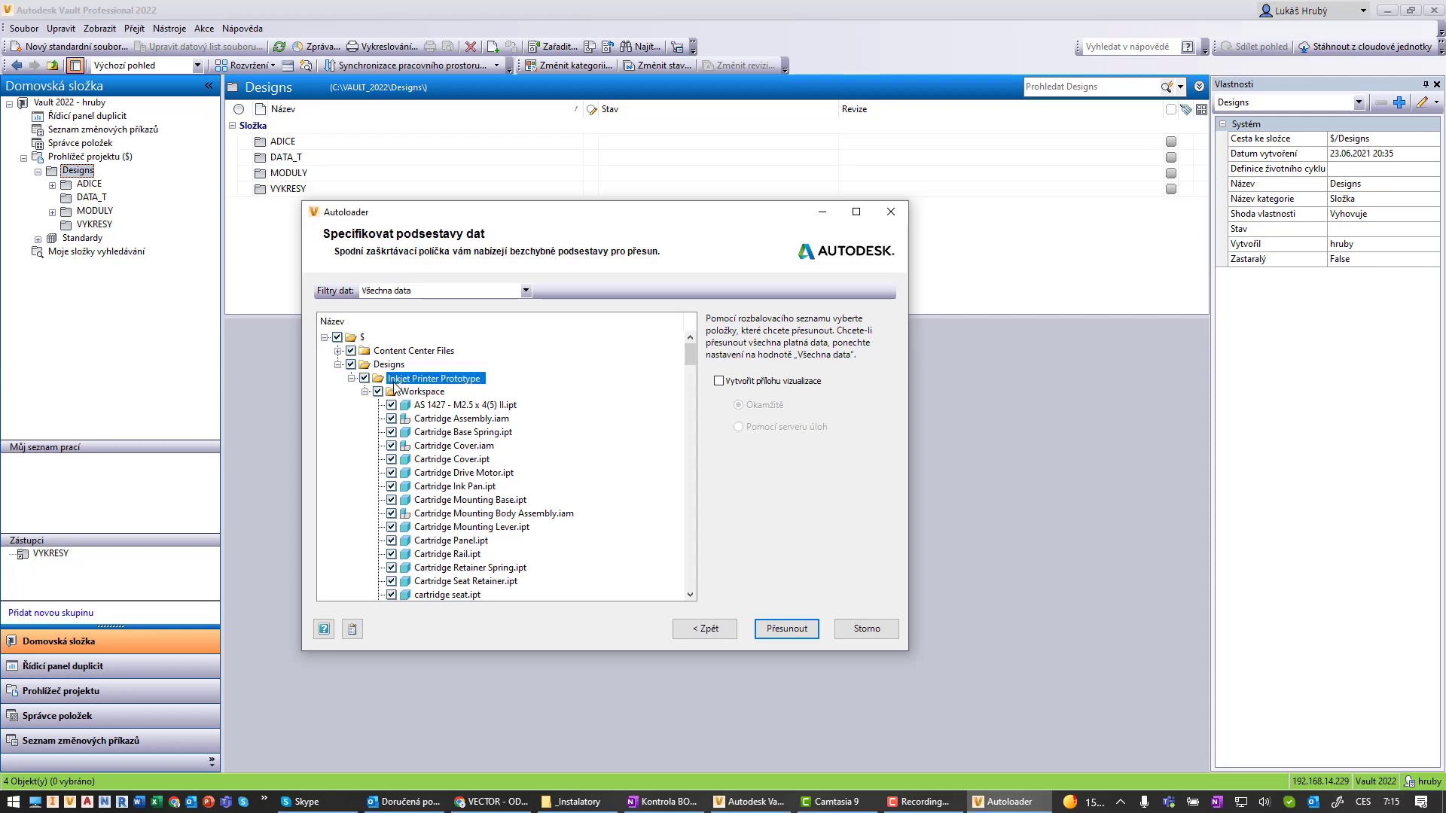
left_click(364, 392)
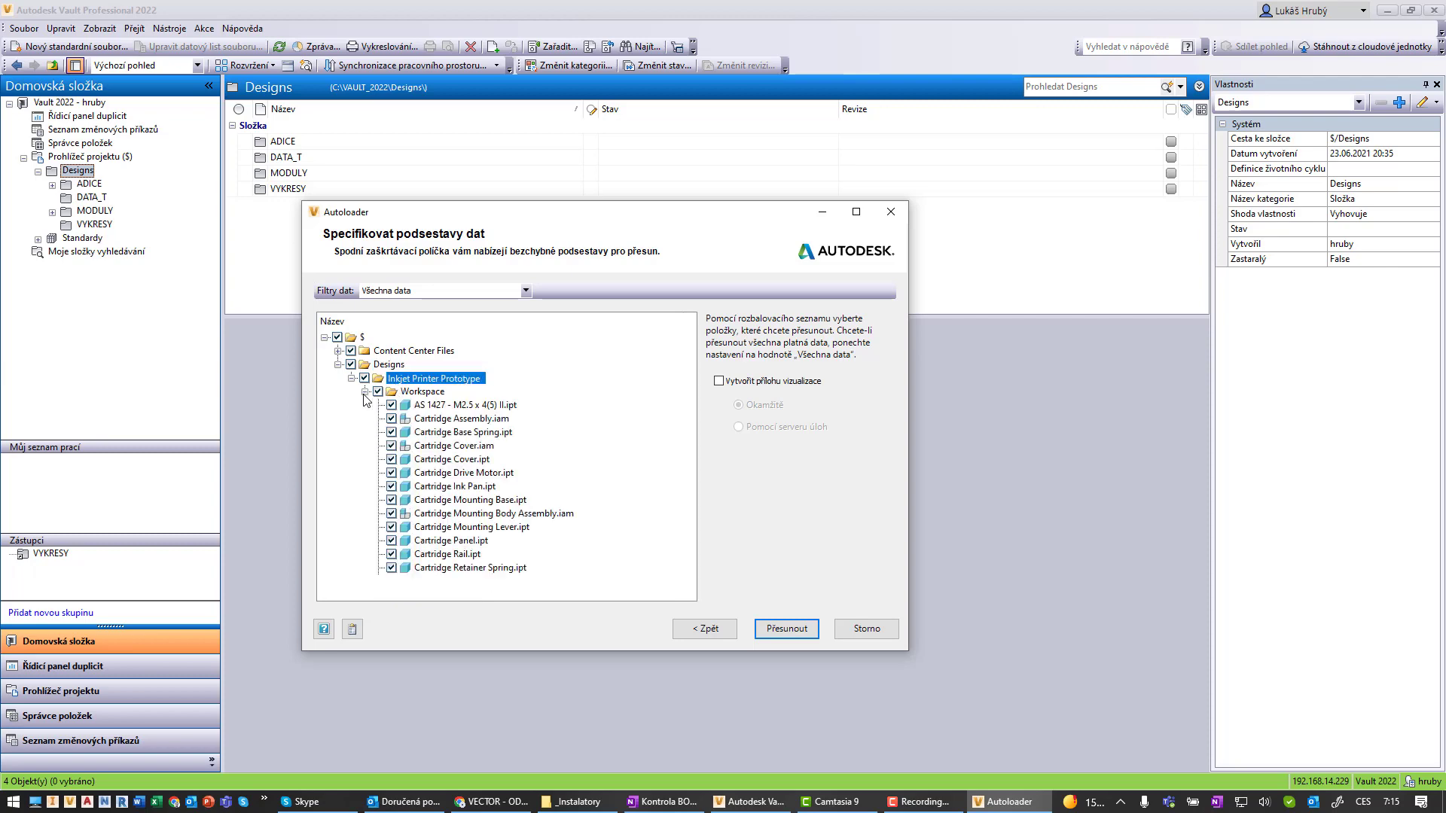
left_click_drag(688, 362, 682, 486)
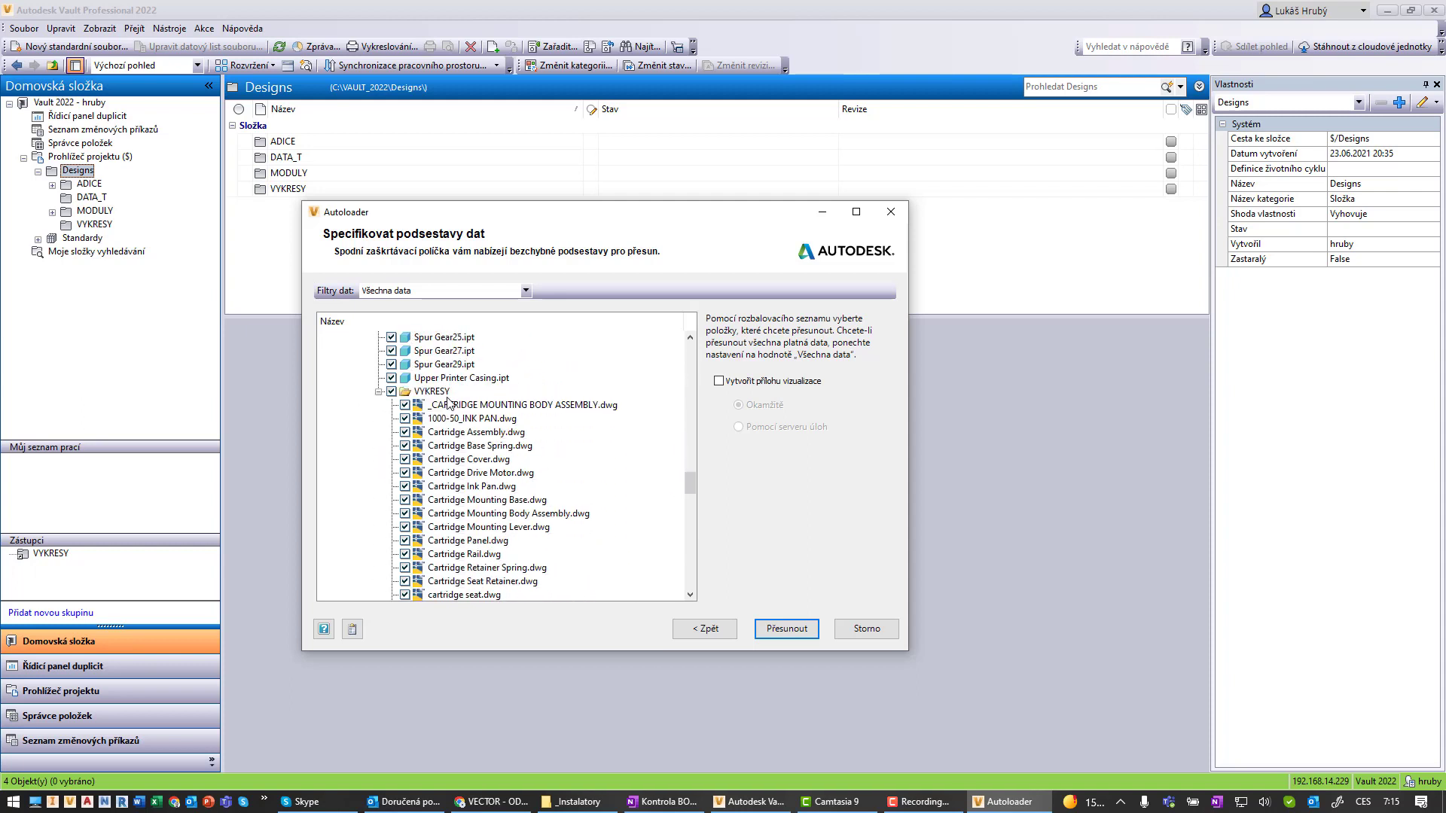
left_click(443, 392)
left_click_drag(687, 482, 690, 352)
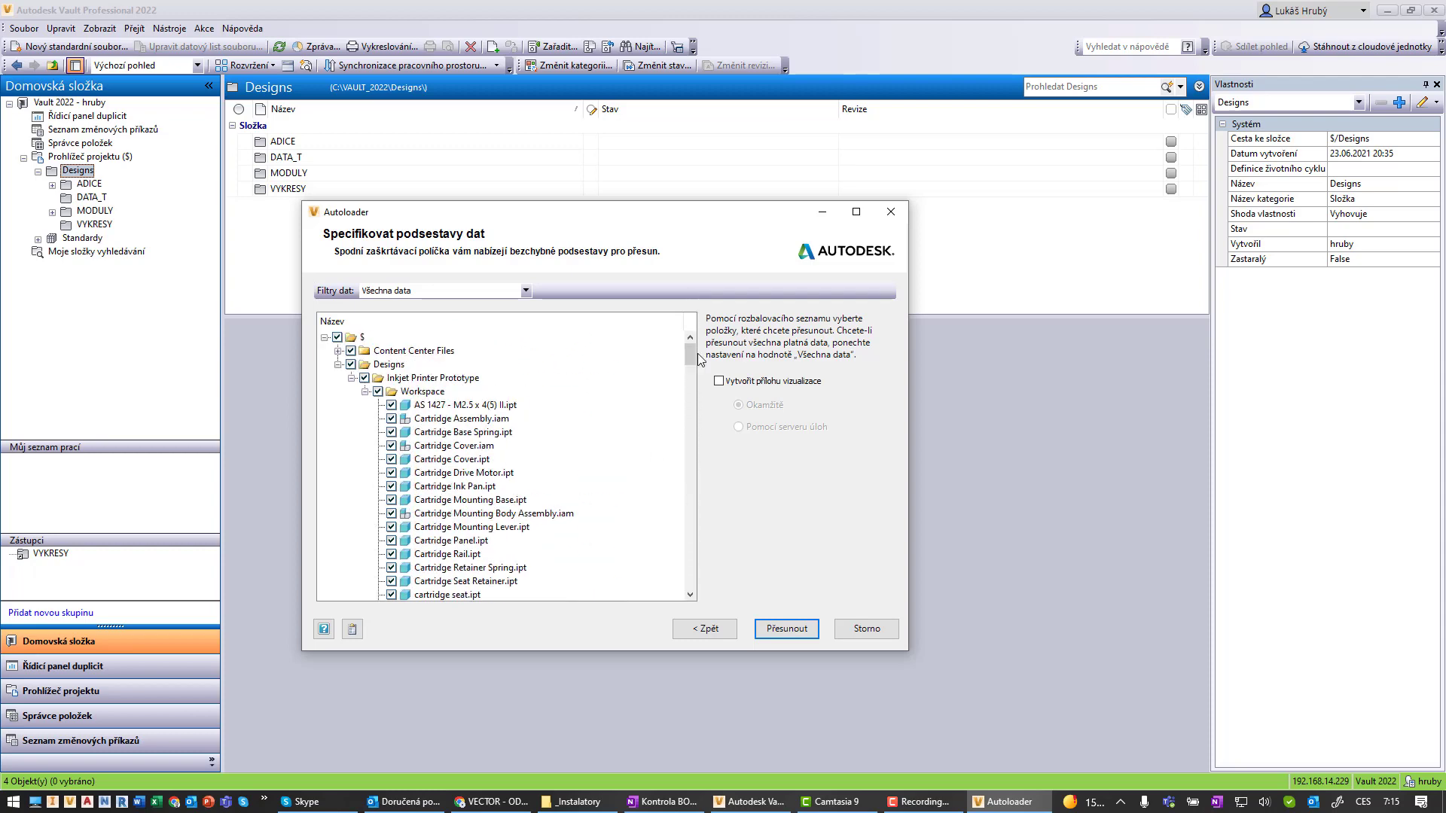
Transfer all 210 selected files into the vault and close the completed report.
left_click(782, 615)
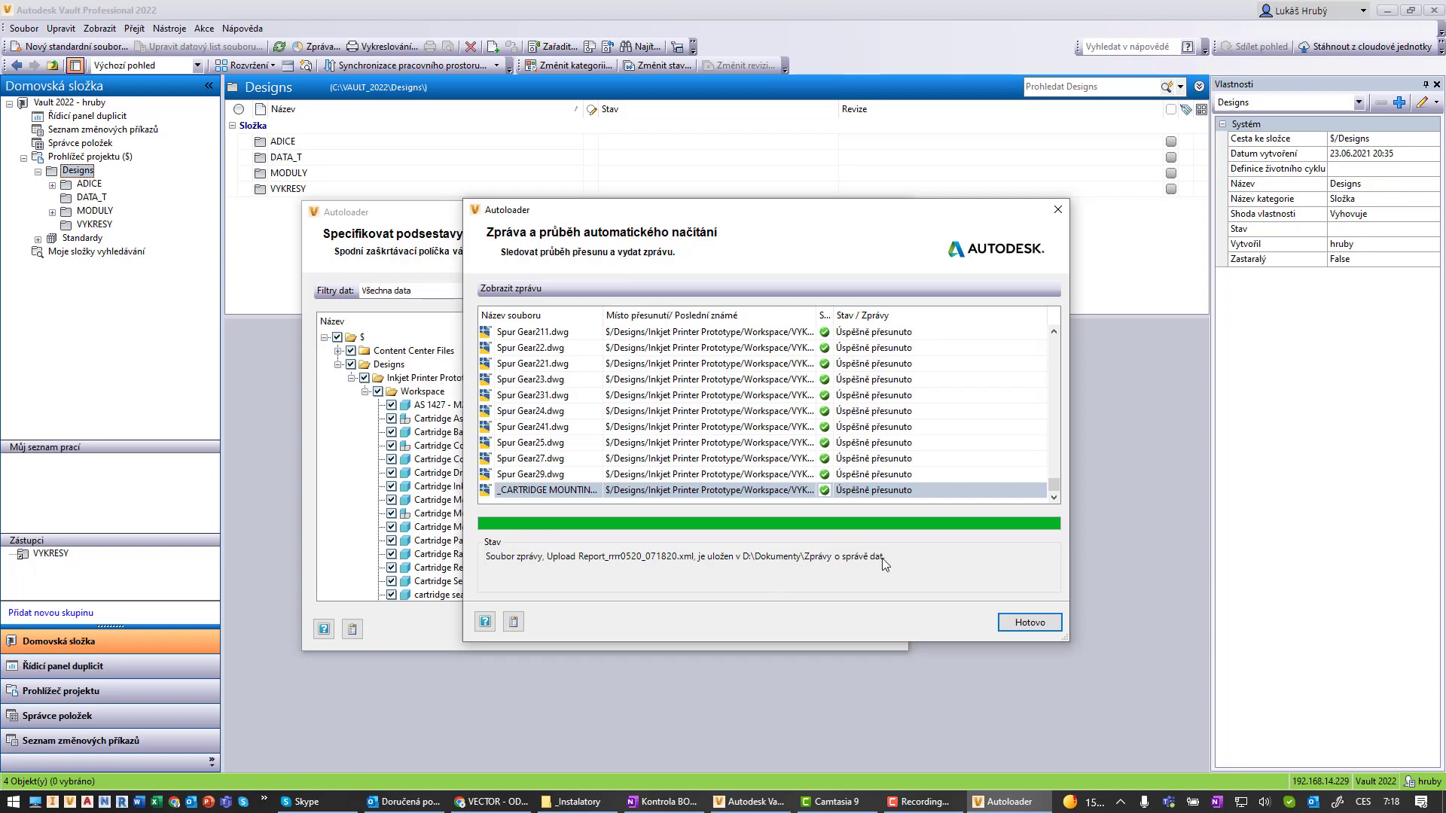
left_click(1019, 623)
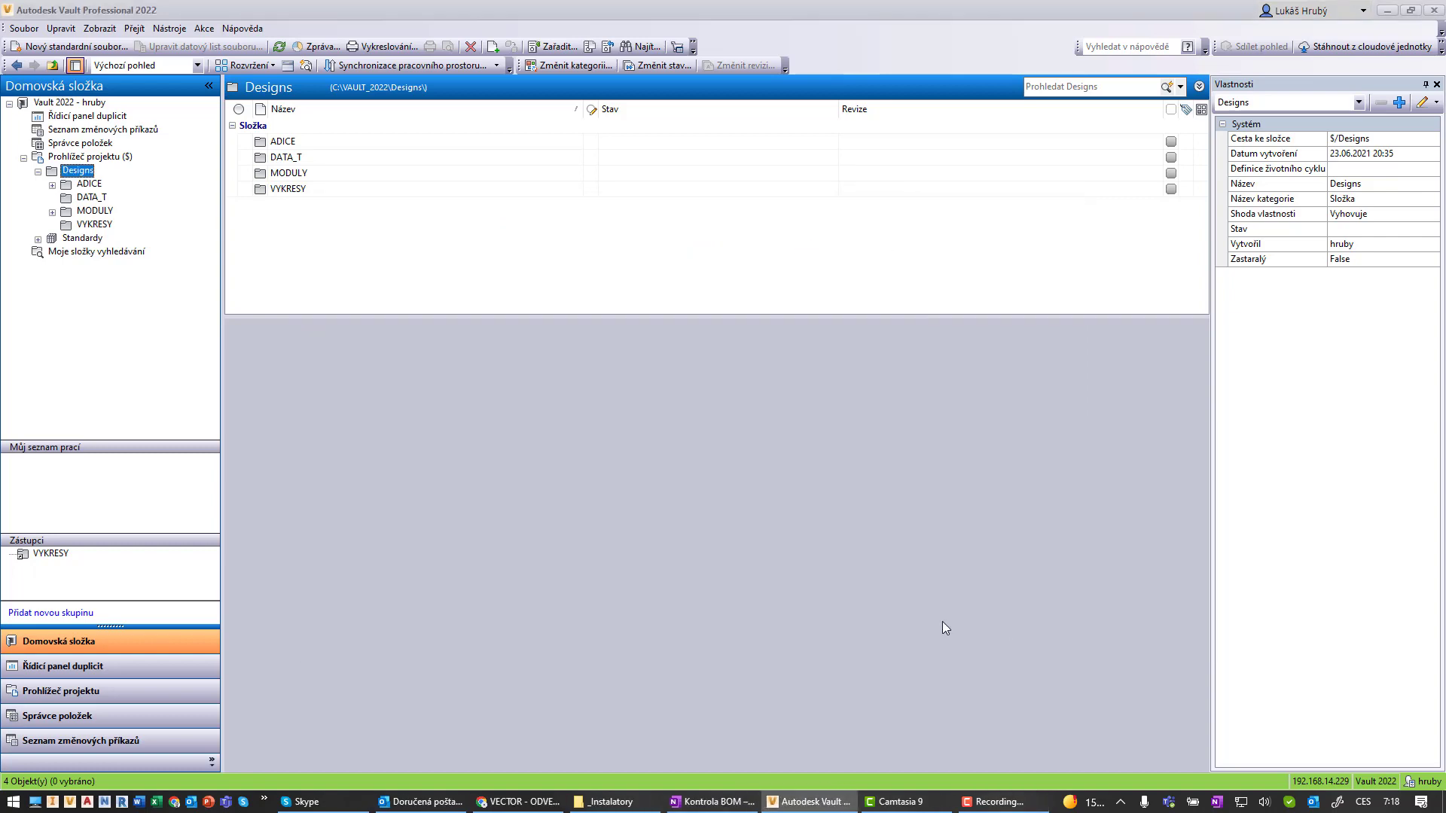
Refresh Vault and open Designs/Inkjet Printer Prototype/Workspace.
left_click(278, 46)
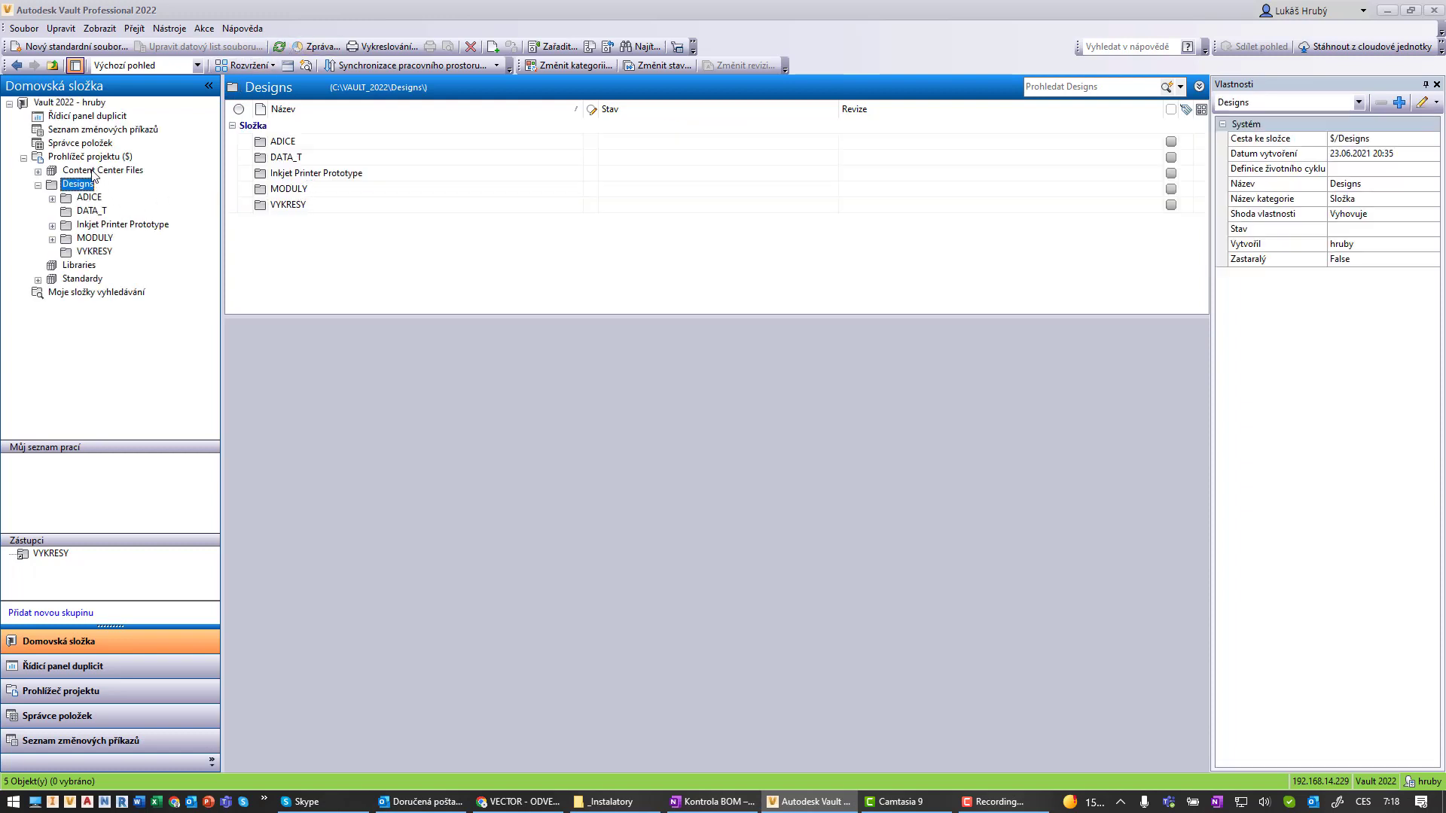
left_click(93, 172)
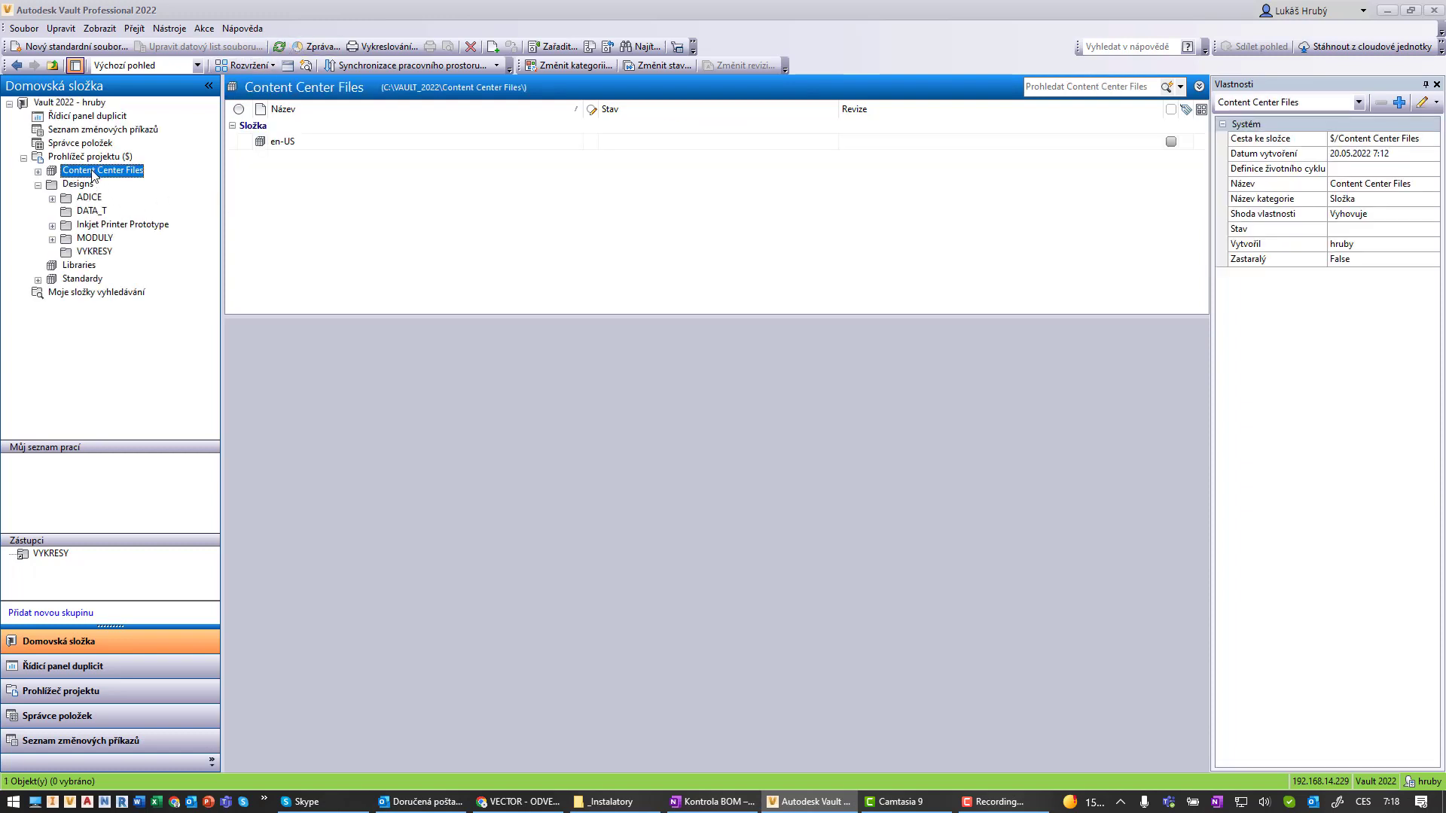
left_click(98, 228)
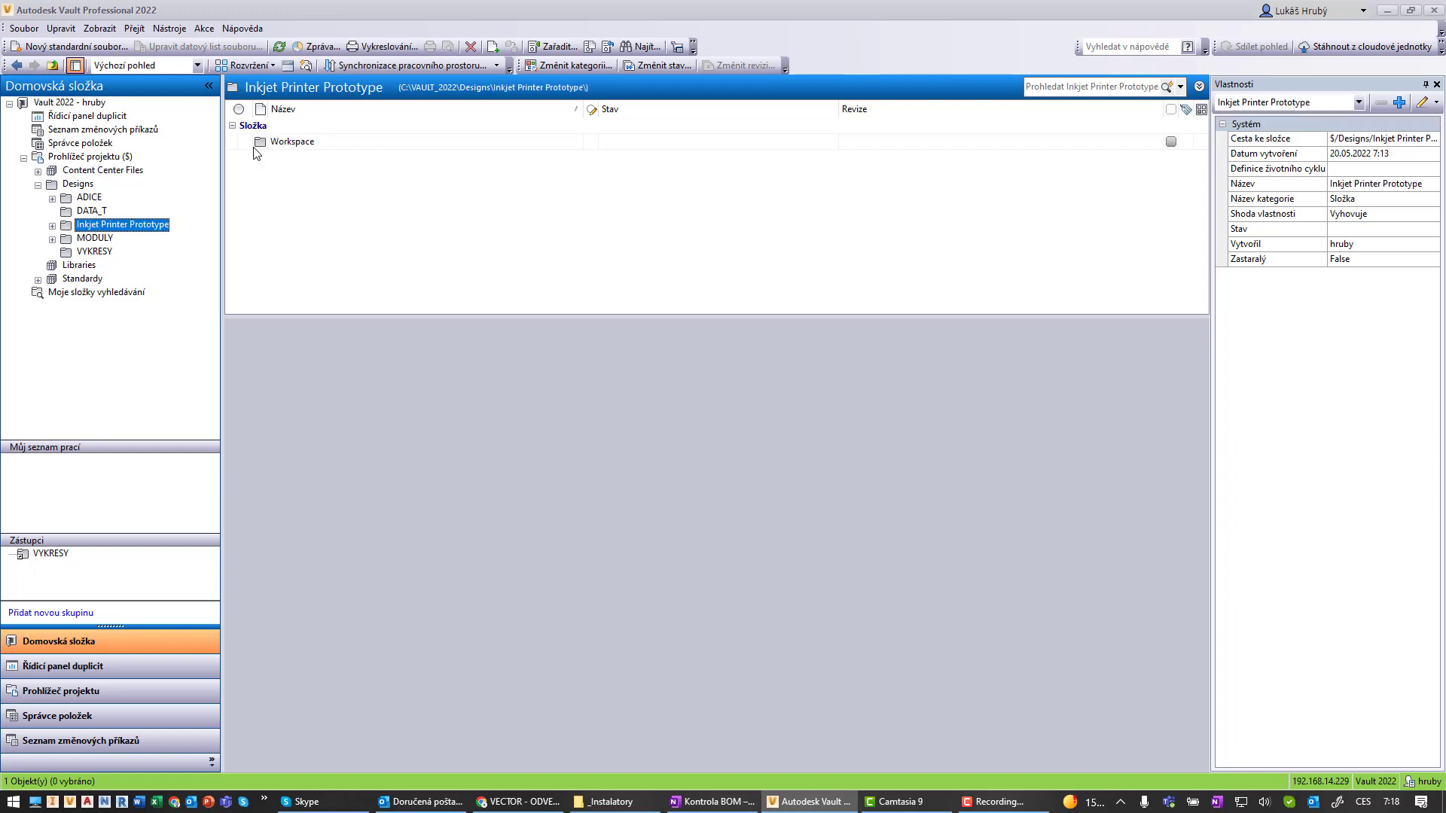
double_click(290, 145)
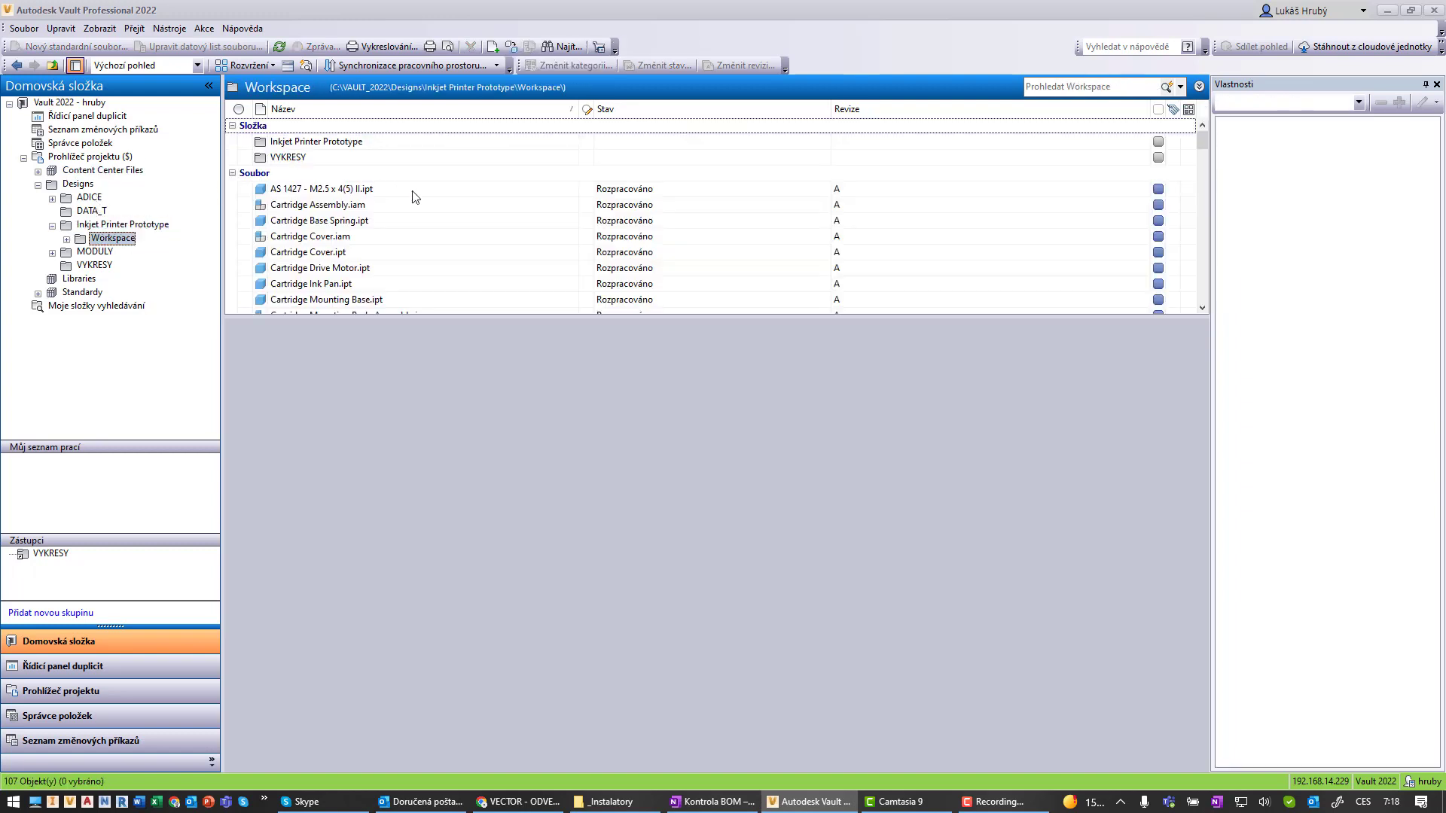
Scroll through the 107 Workspace files and preview Spur Gear22.ipt.
scroll(384, 215, "down", 2)
scroll(384, 215, "down", 2)
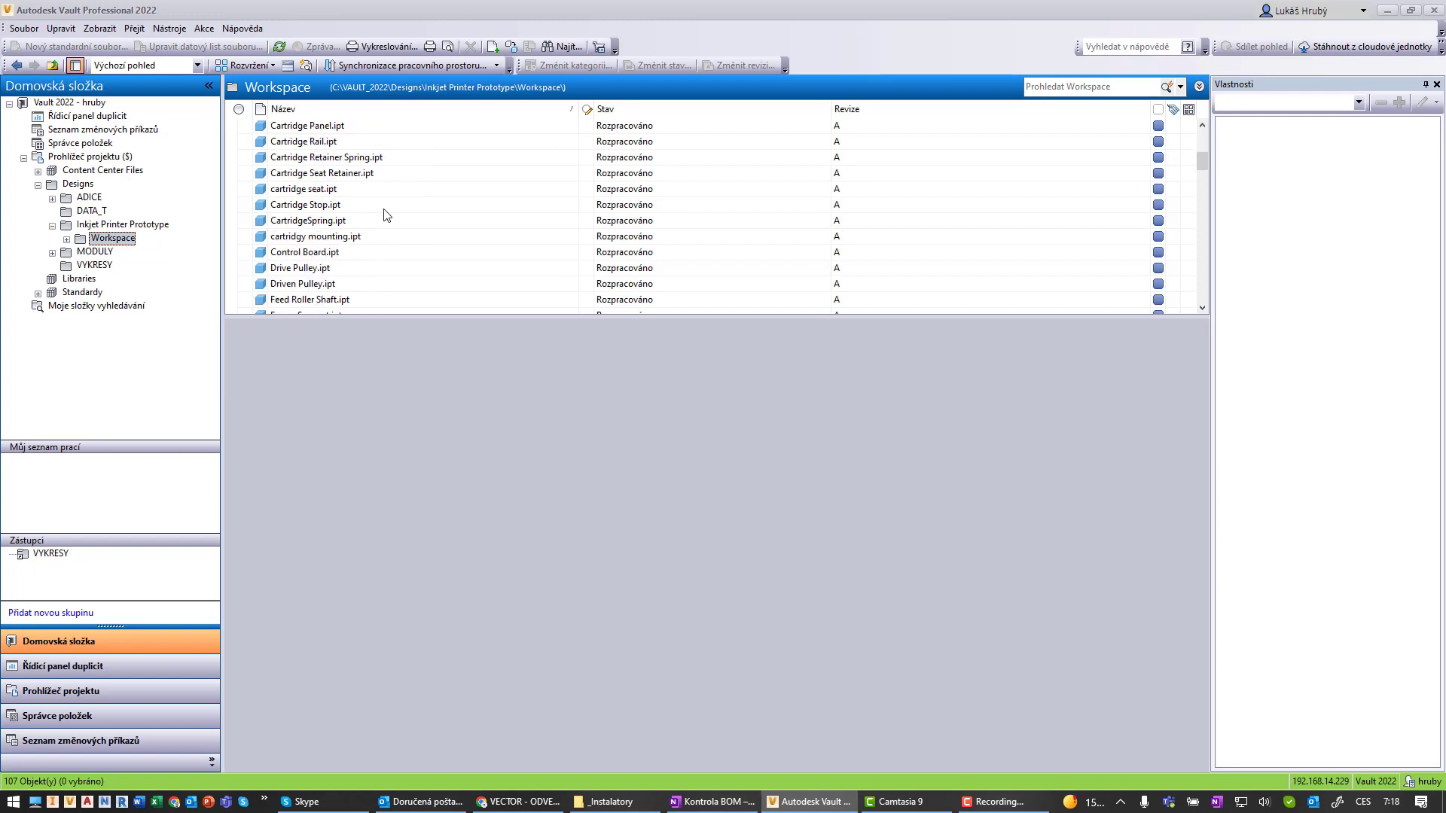
scroll(384, 215, "down", 2)
scroll(384, 215, "down", 3)
scroll(384, 214, "down", 3)
scroll(384, 214, "down", 2)
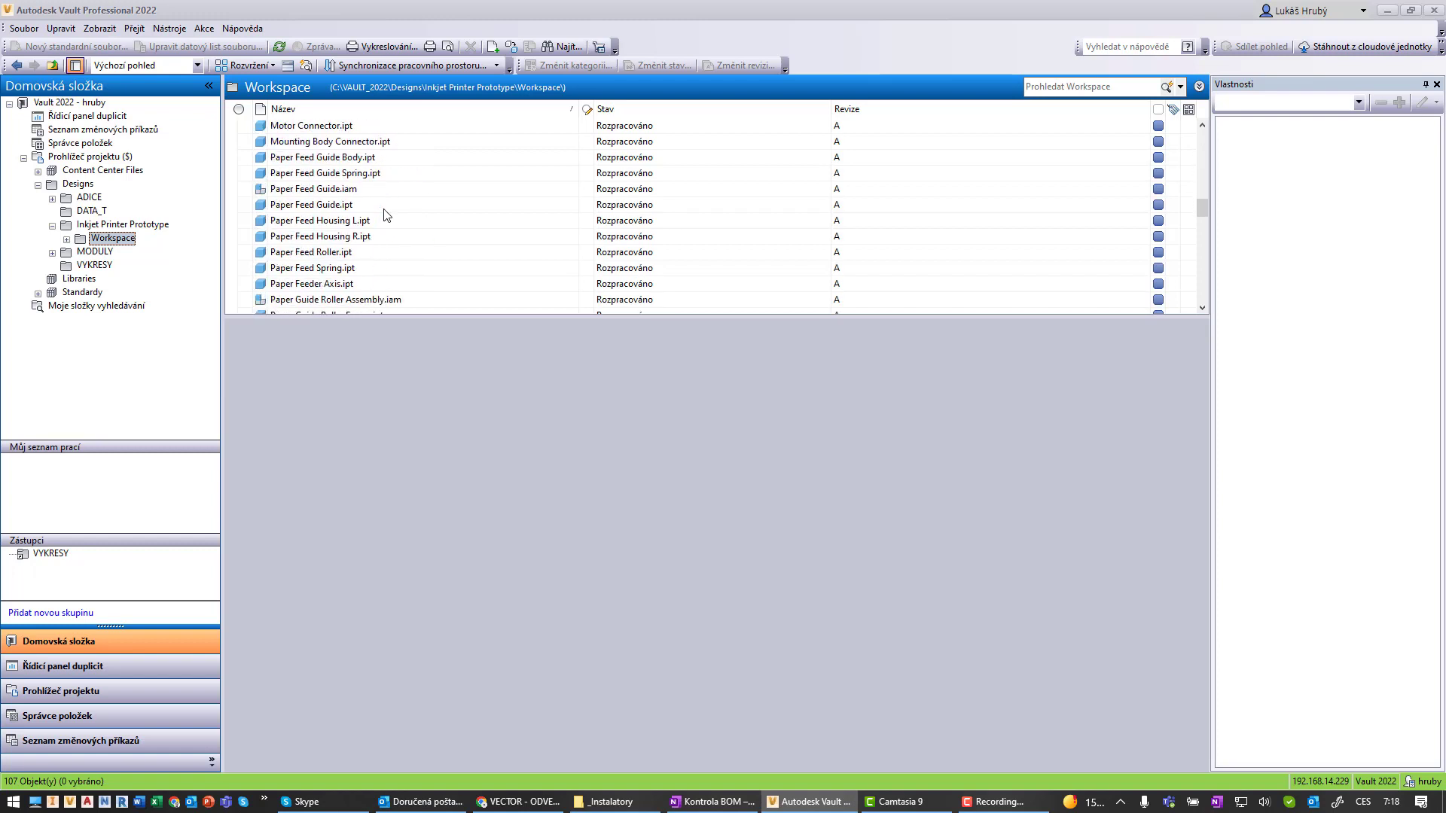
scroll(384, 214, "down", 2)
scroll(384, 214, "down", 2)
scroll(384, 215, "down", 2)
scroll(384, 215, "down", 2)
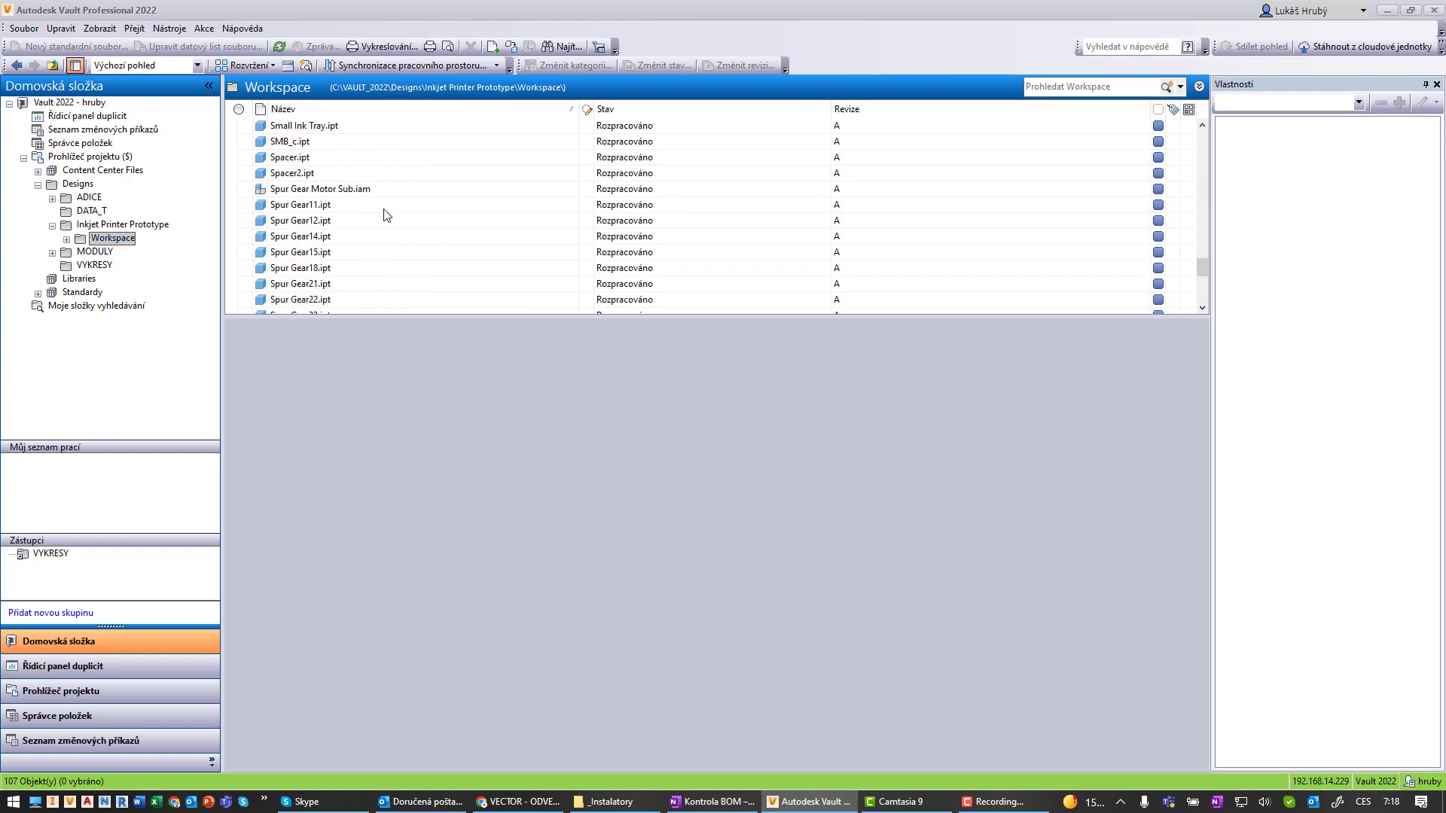
scroll(384, 215, "down", 2)
left_click(348, 206)
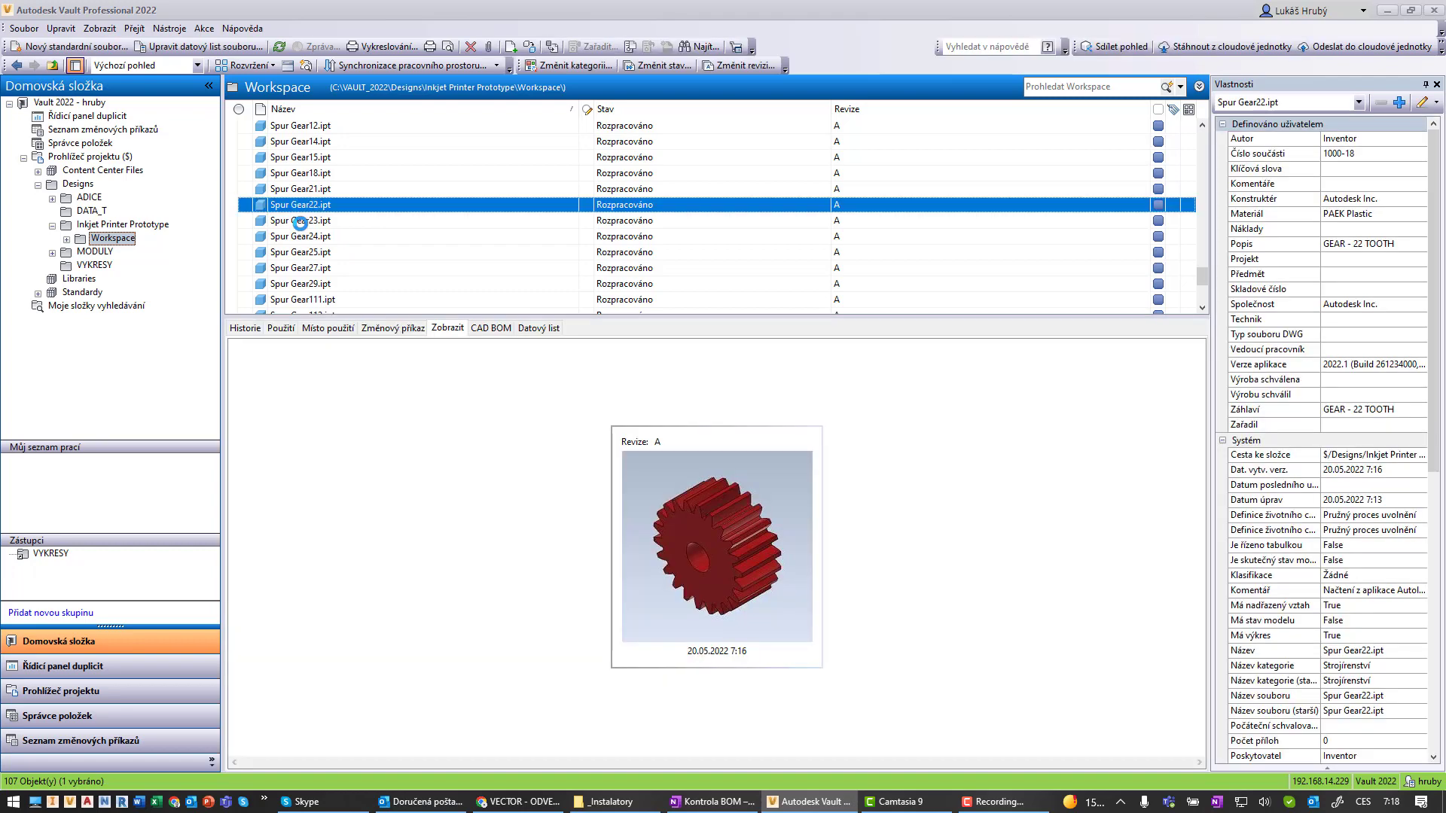
left_click(298, 239)
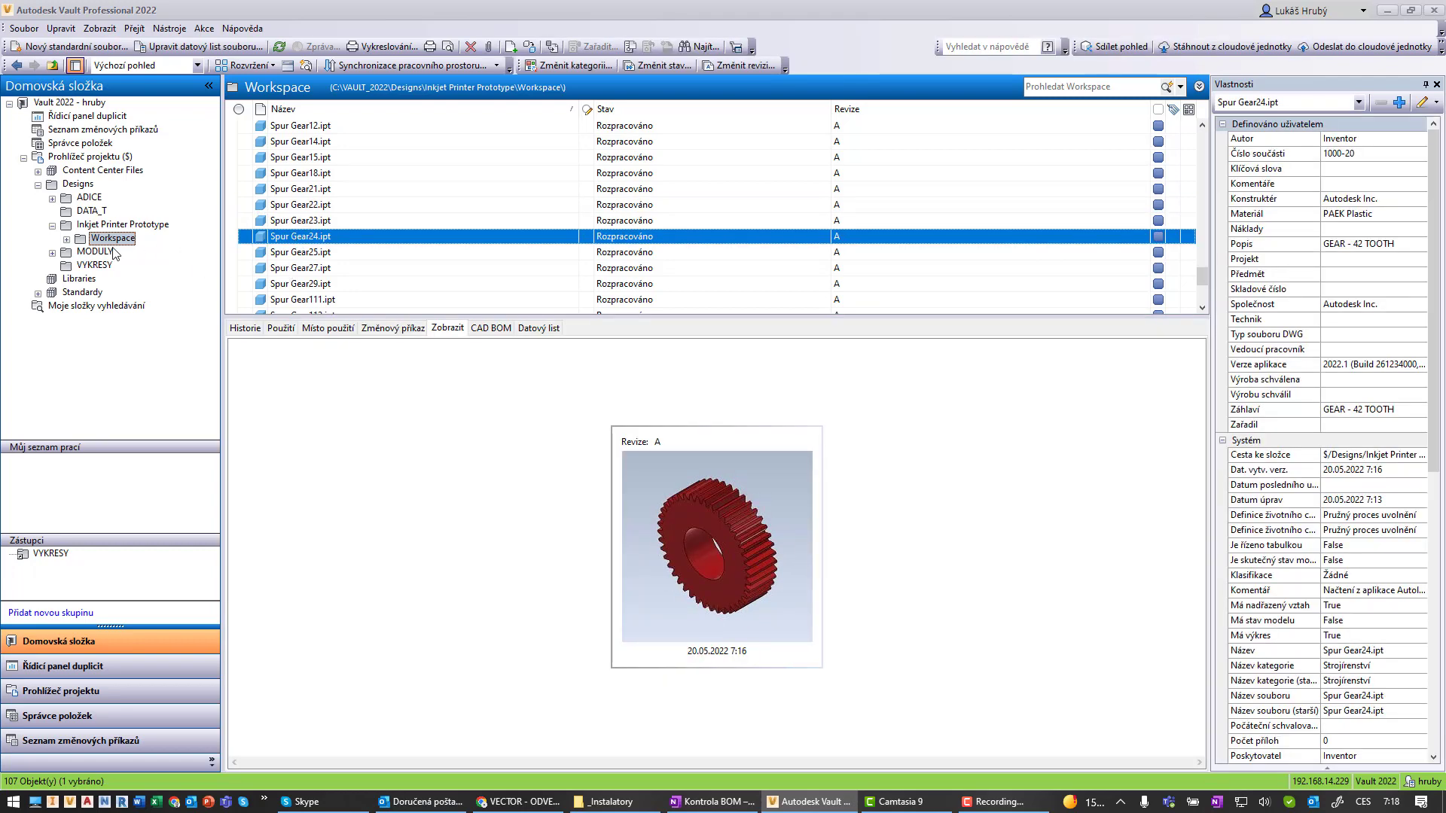
left_click(66, 239)
left_click(122, 265)
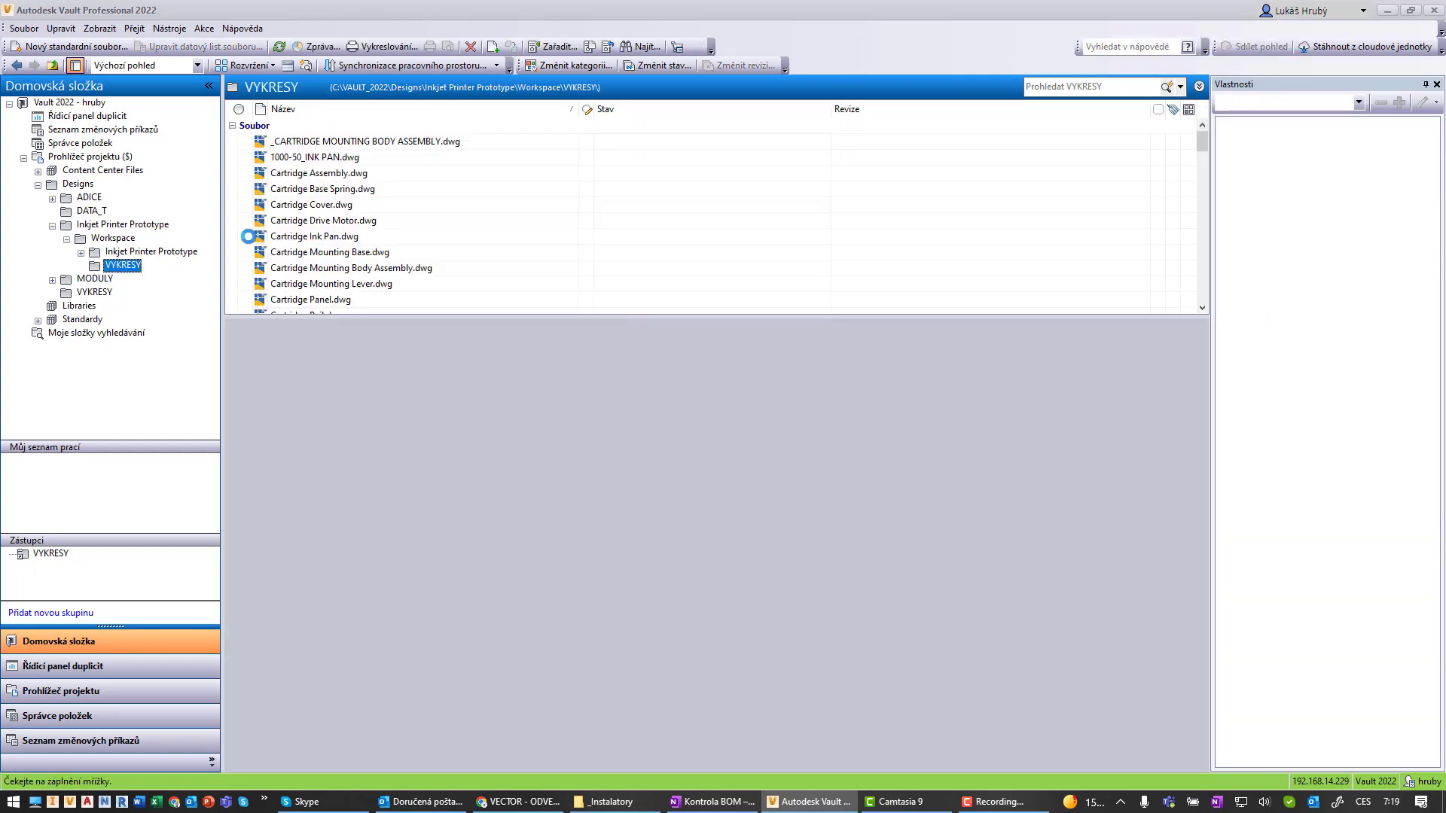
left_click(290, 237)
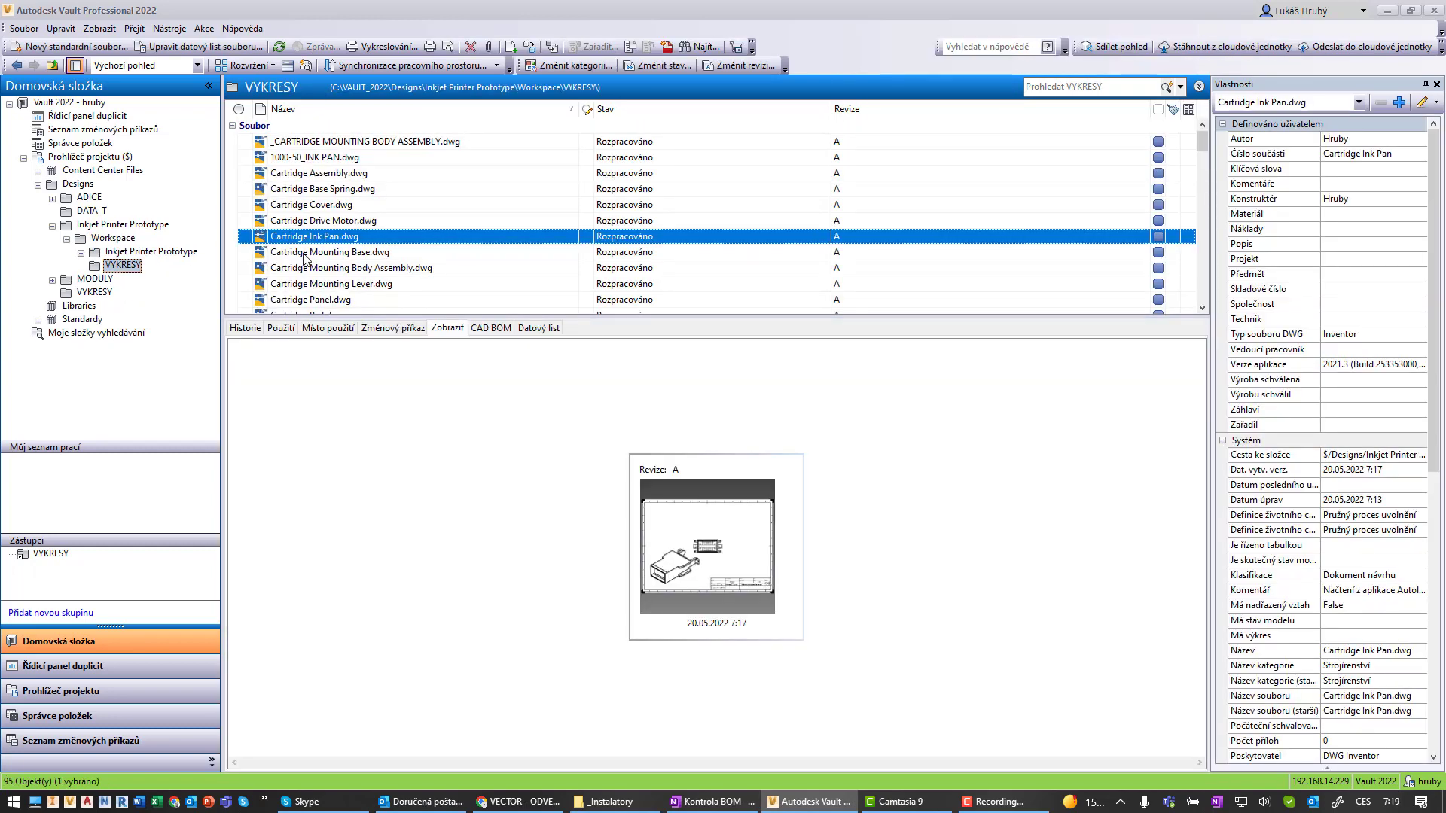
left_click(135, 253)
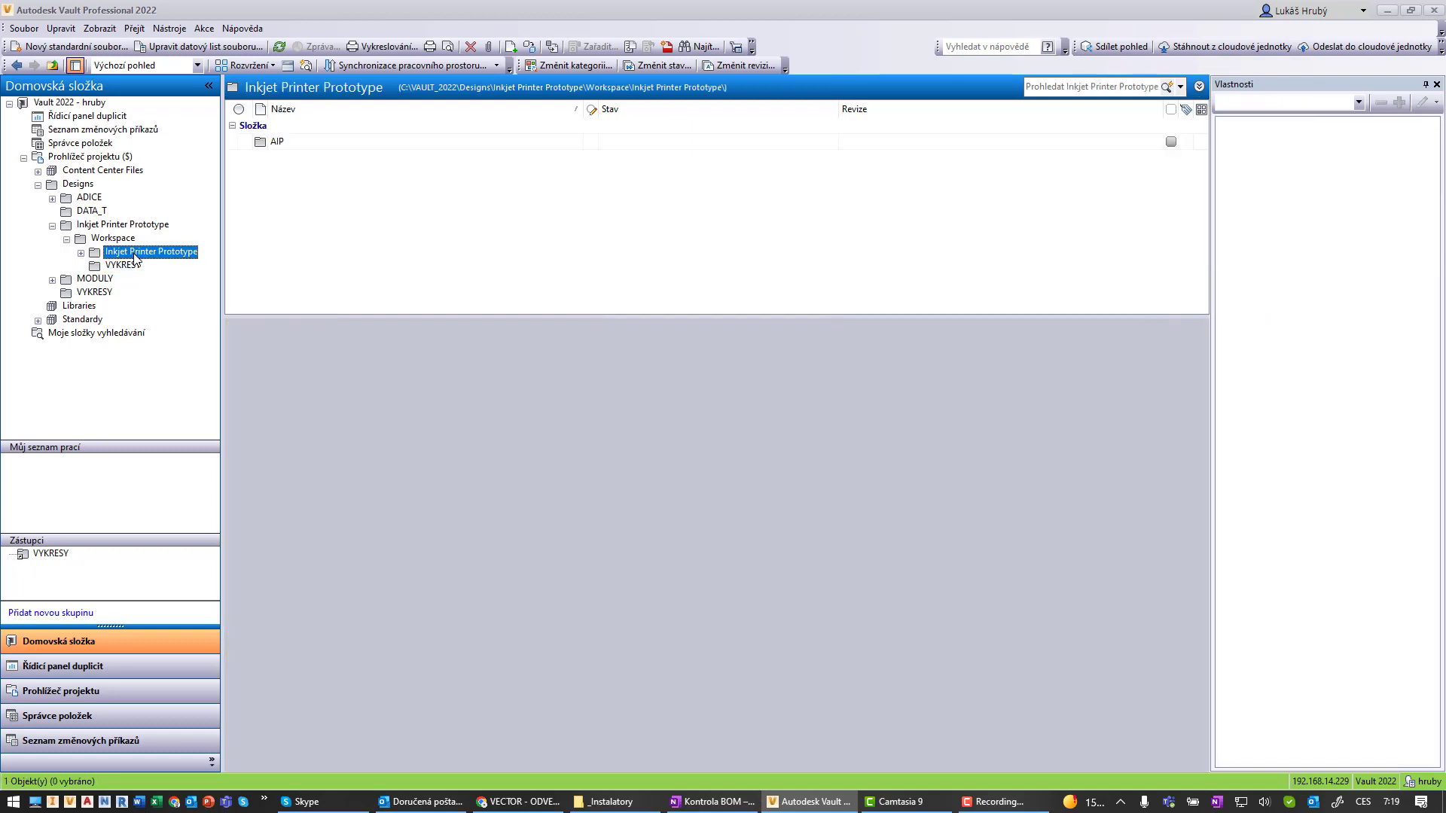
left_click(112, 236)
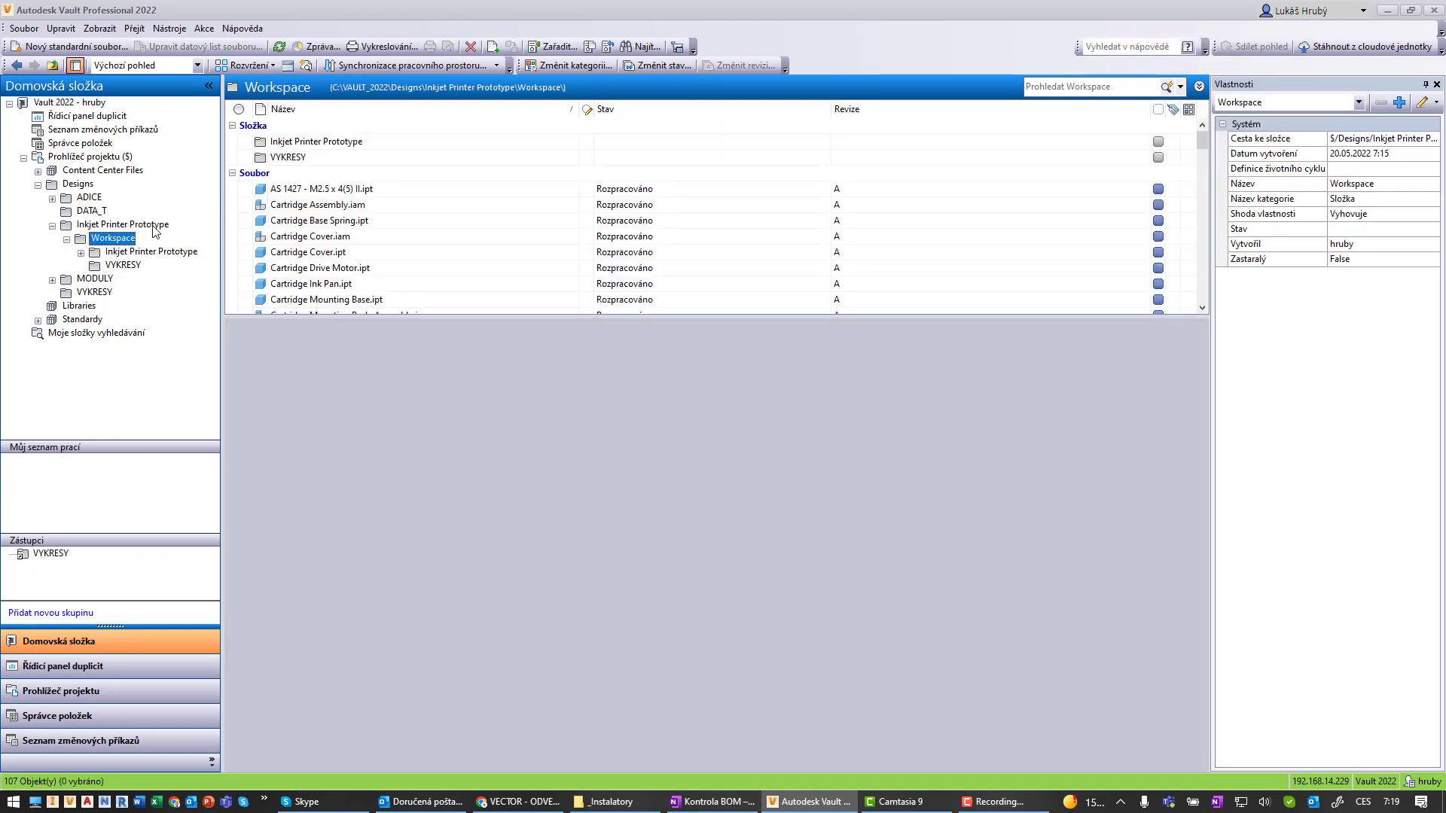
scroll(314, 220, "down", 1)
scroll(314, 221, "down", 1)
scroll(313, 221, "down", 4)
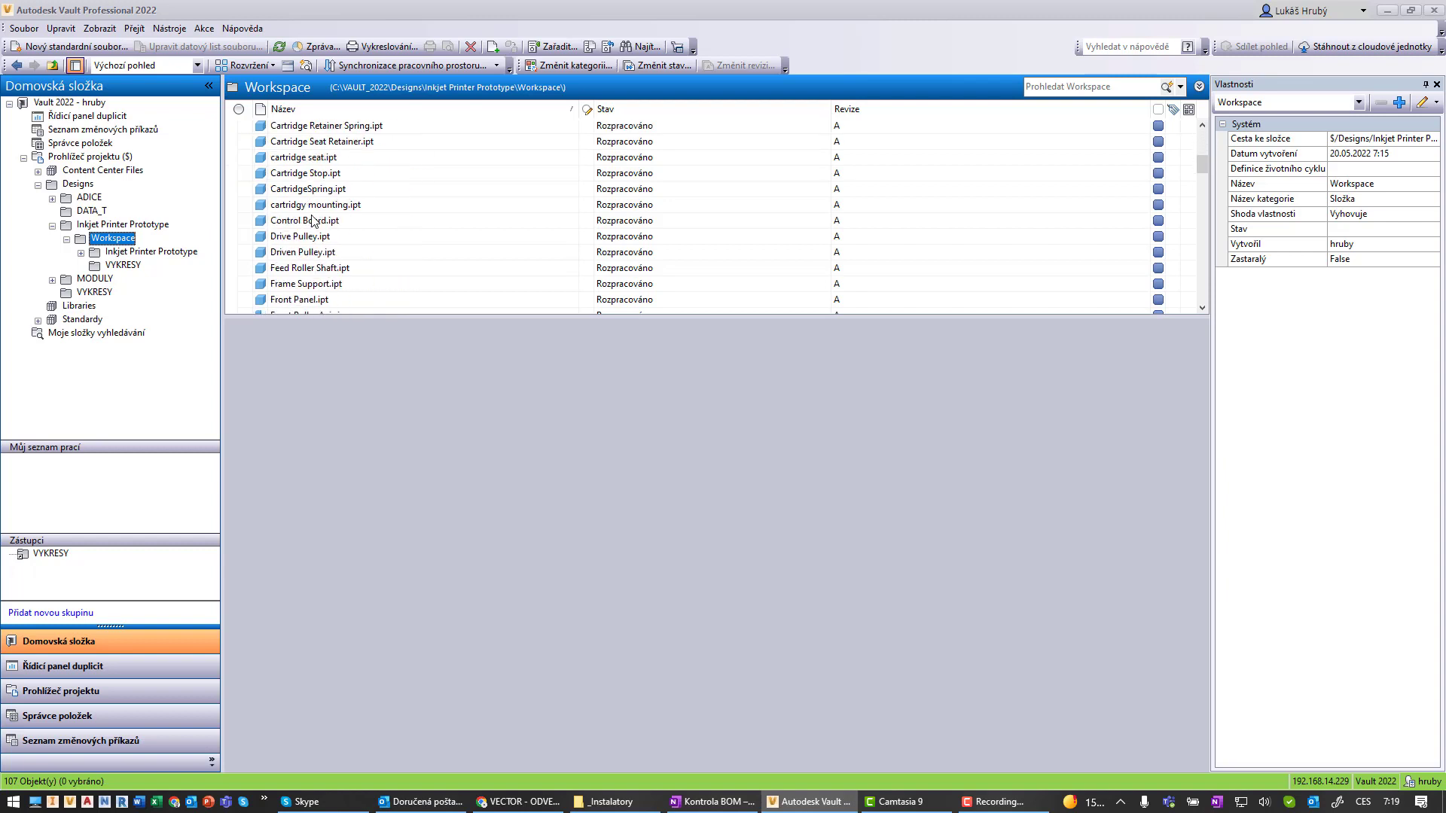
scroll(314, 220, "up", 2)
scroll(314, 221, "up", 2)
scroll(314, 221, "up", 2)
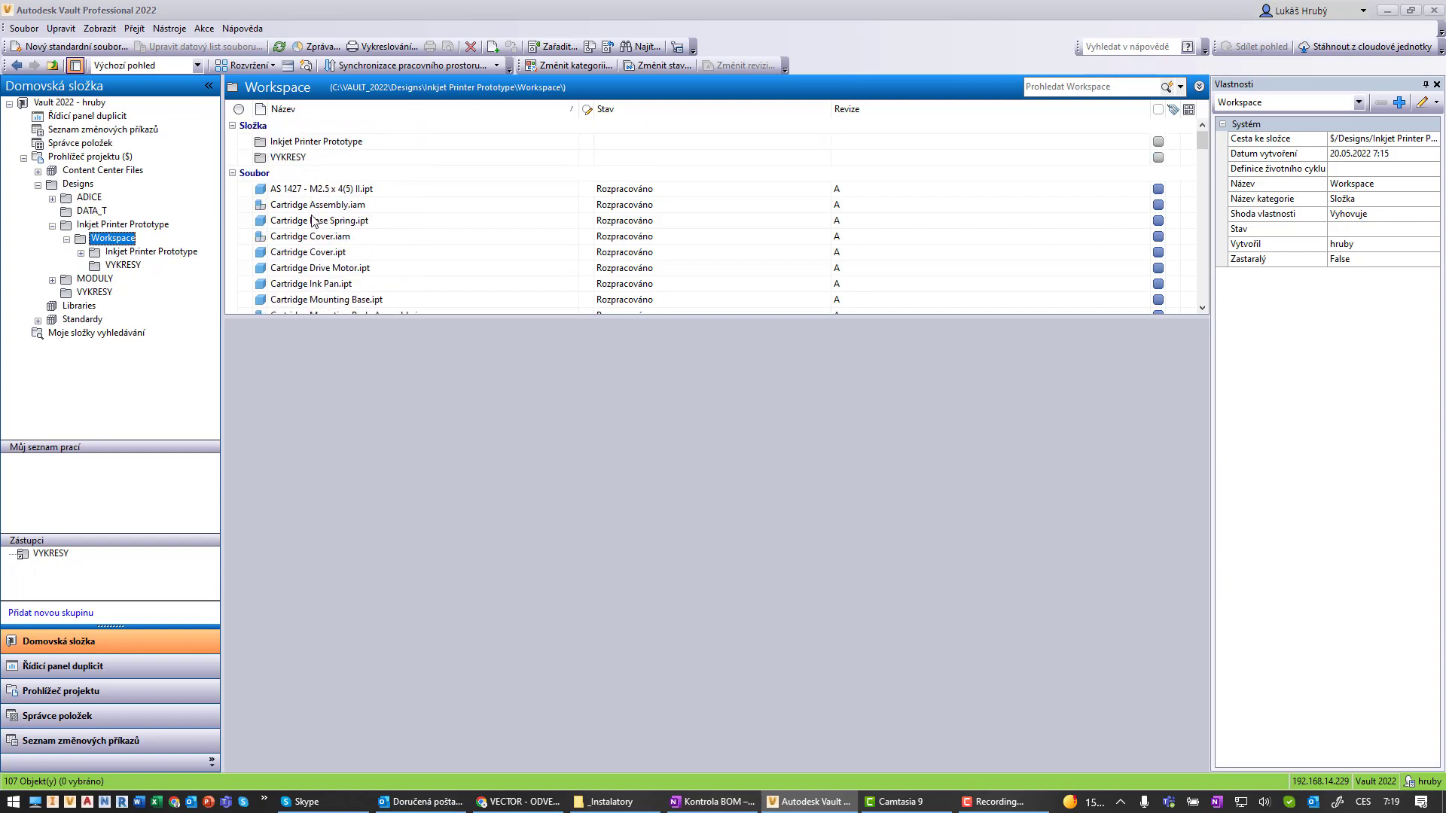